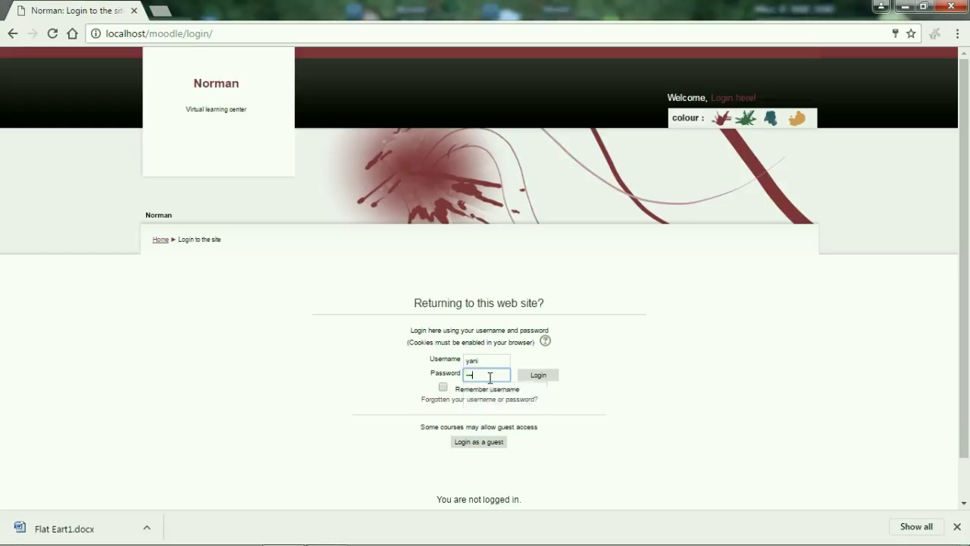
# Log in as the student, let Chrome save the password, and open My courses.
pyautogui.click(539, 378)
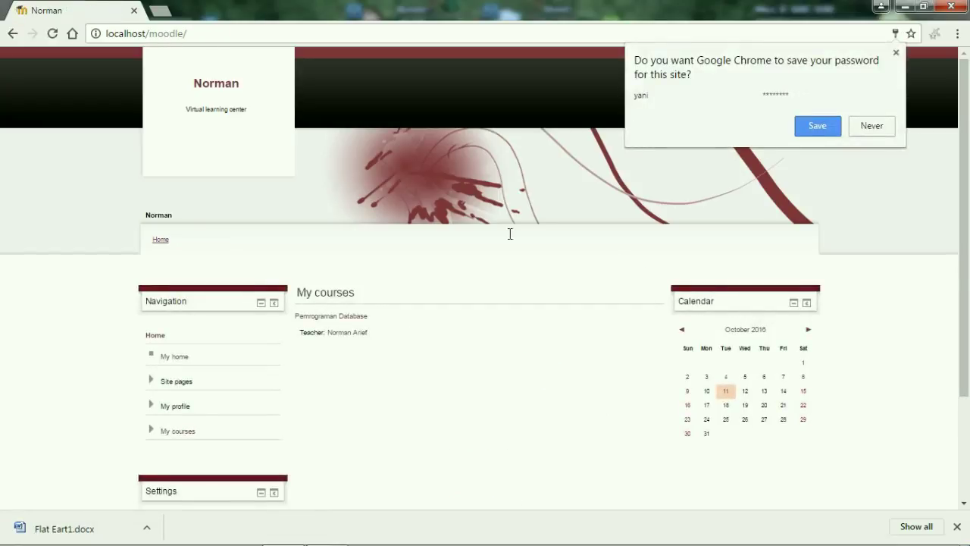
pyautogui.click(818, 126)
pyautogui.moveTo(967, 97); pyautogui.dragTo(968, 150)
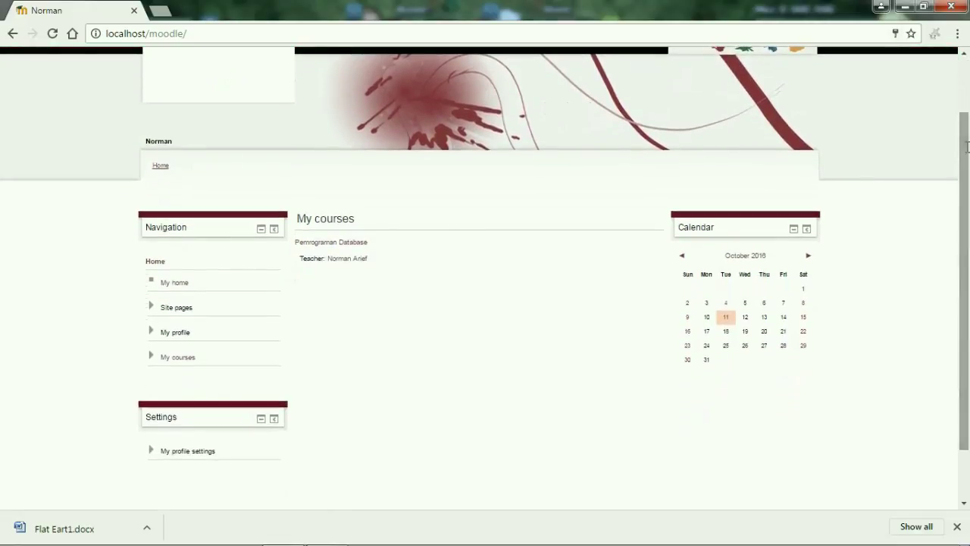
pyautogui.click(169, 354)
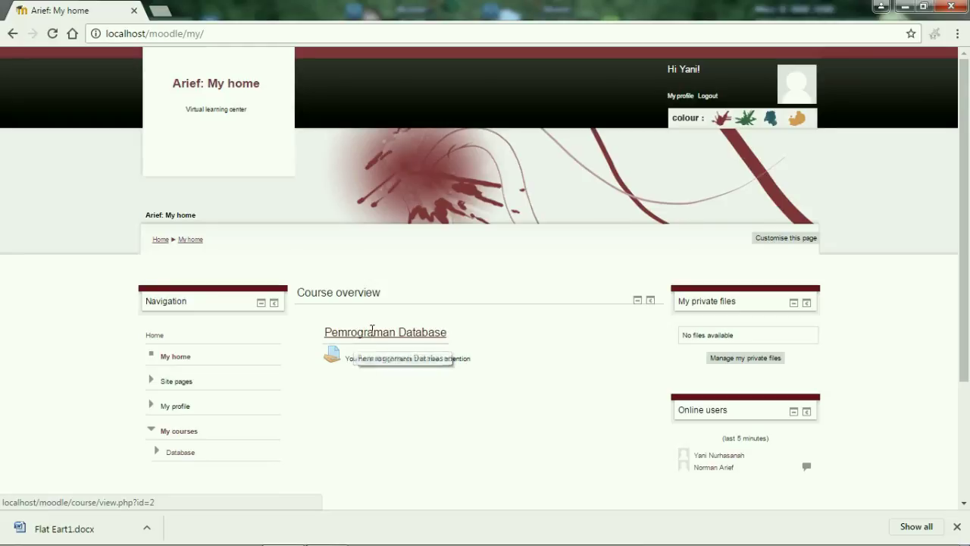
# Open Pemrograman Database and download the Database resource as Flat Eart1.docx.
pyautogui.click(372, 331)
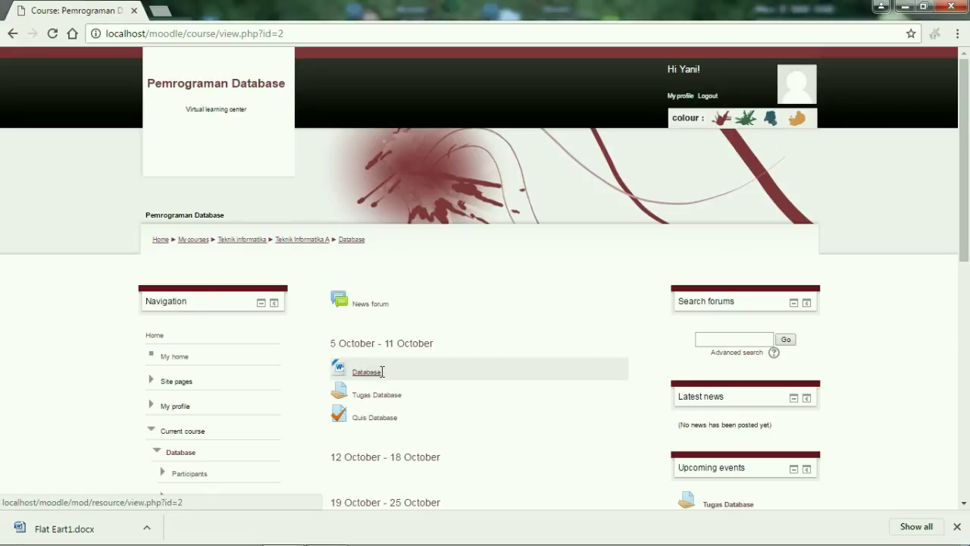
pyautogui.click(380, 371)
pyautogui.click(363, 371)
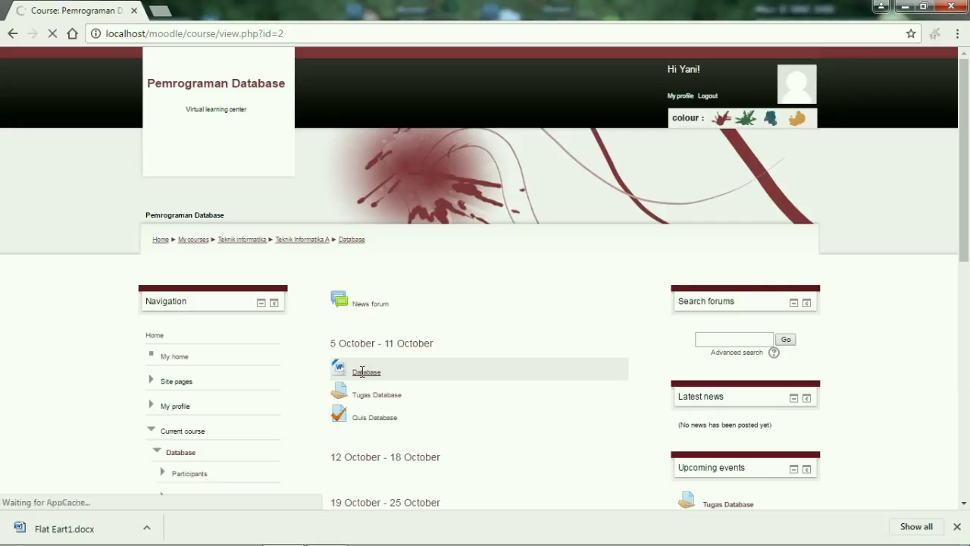
pyautogui.click(379, 372)
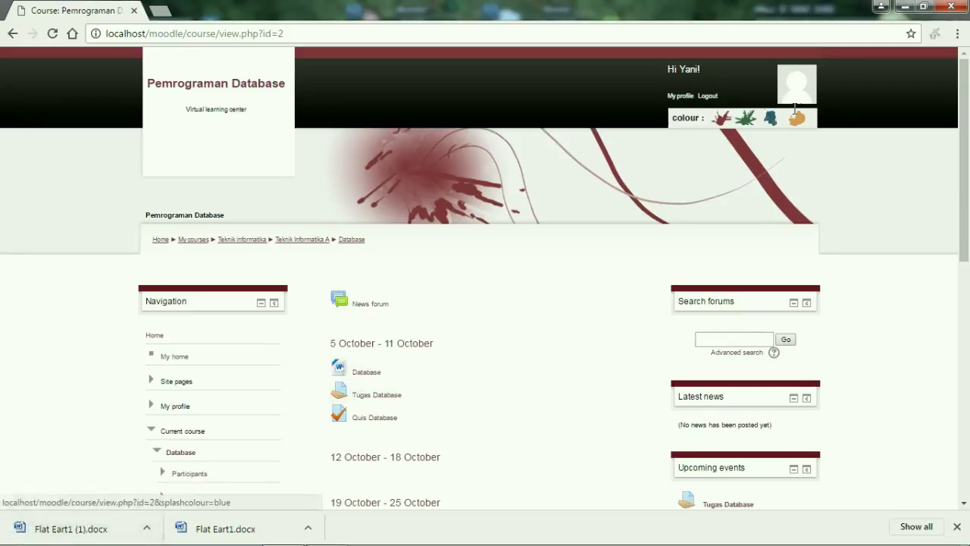
# Open Tugas Database, add a submission, and open the File picker in the file submissions area.
pyautogui.click(375, 393)
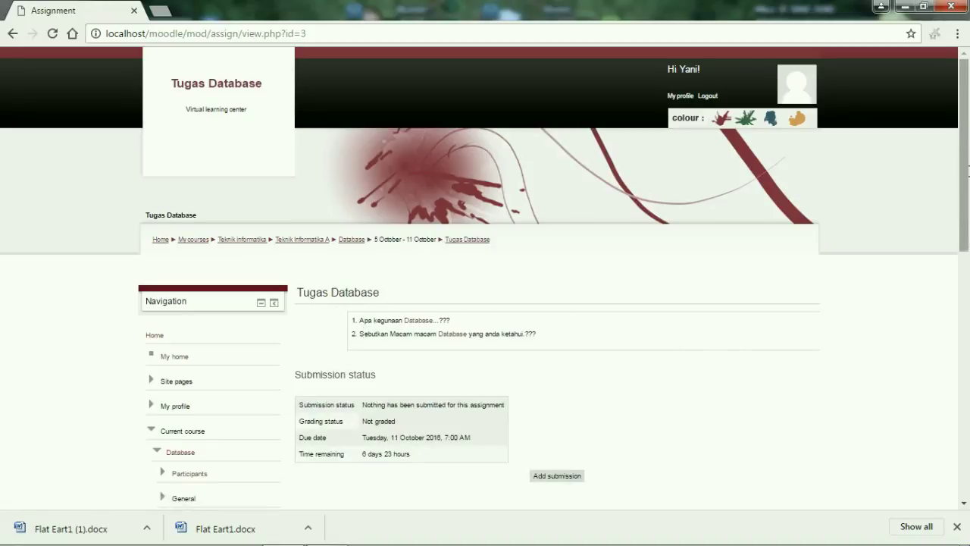
pyautogui.scroll(-1, 383, 211)
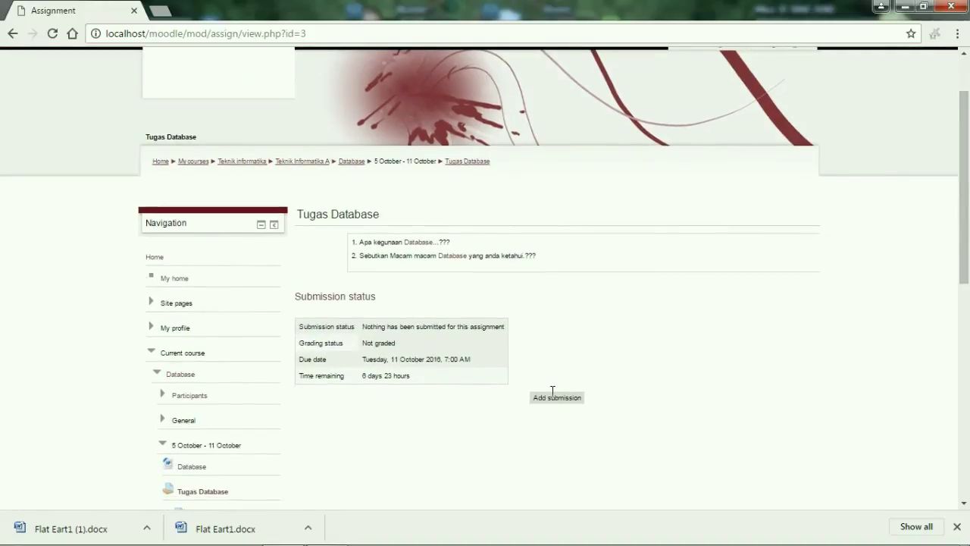
pyautogui.click(565, 398)
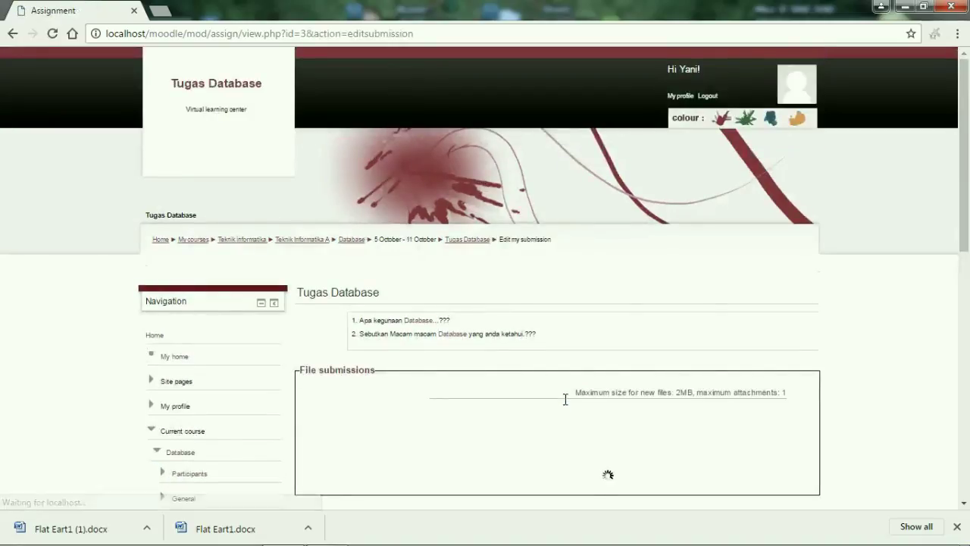
pyautogui.scroll(-1, 773, 320)
pyautogui.moveTo(967, 182); pyautogui.dragTo(967, 241)
pyautogui.scroll(1, 506, 262)
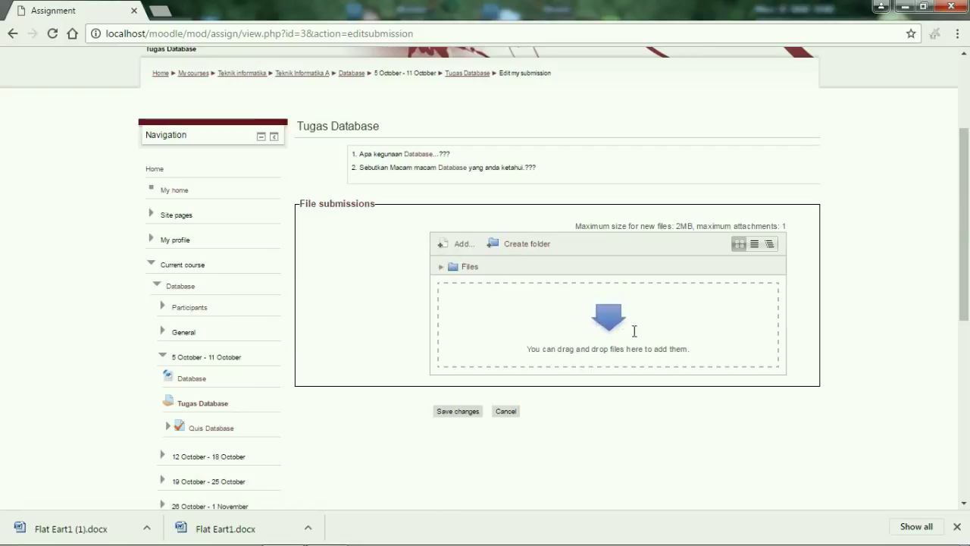
pyautogui.click(606, 320)
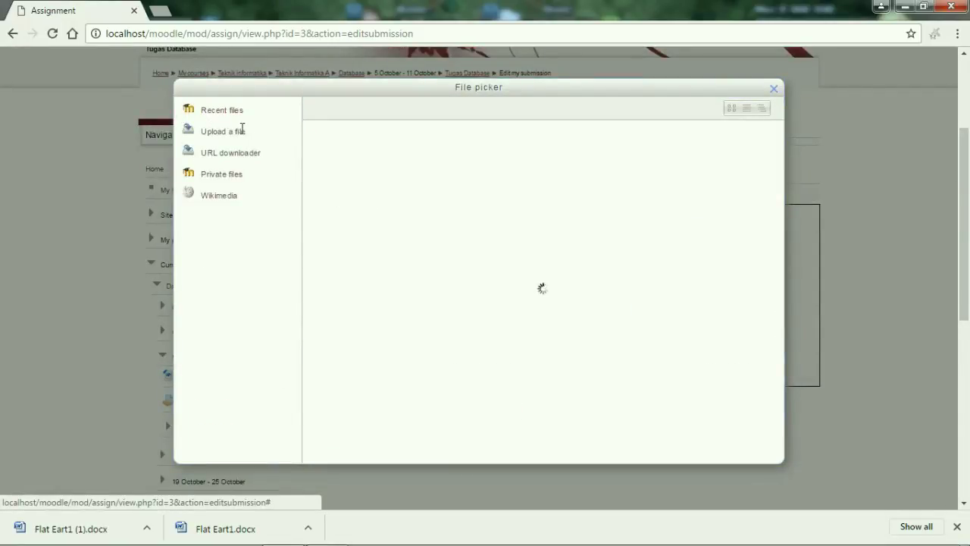
# Upload 'Tugas Bu Lusi (flowchartERD).docx' to the submission and save changes.
pyautogui.click(241, 128)
pyautogui.click(515, 233)
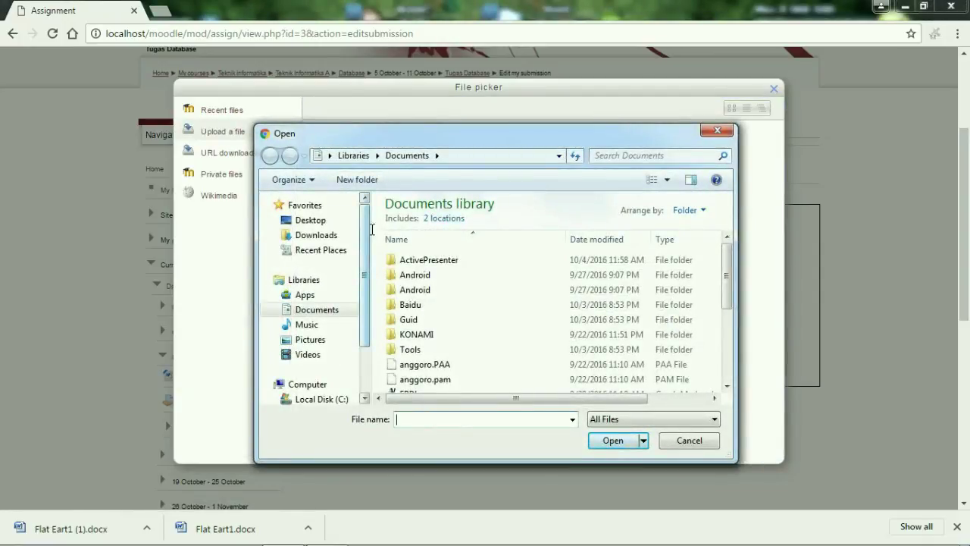
pyautogui.moveTo(728, 274); pyautogui.dragTo(726, 333)
pyautogui.click(429, 284)
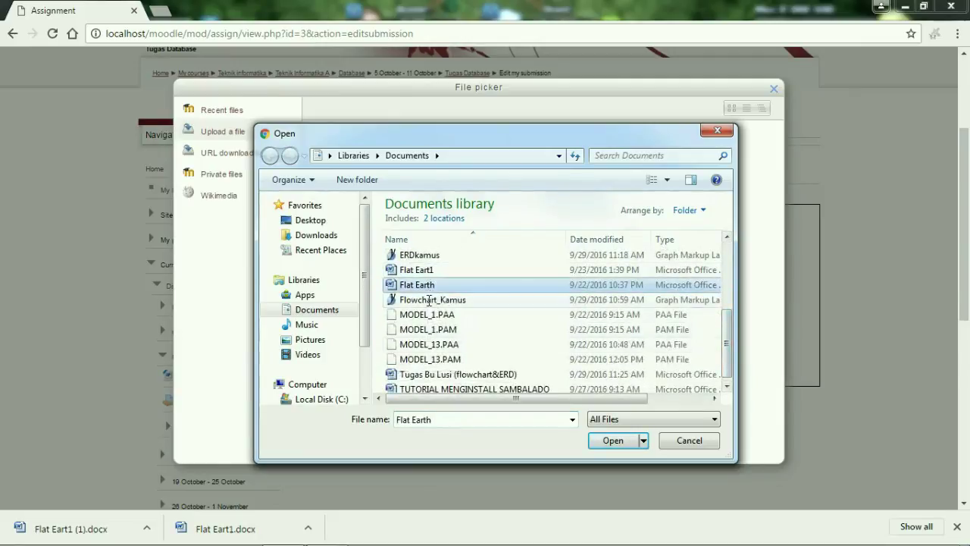
pyautogui.click(435, 375)
pyautogui.click(629, 440)
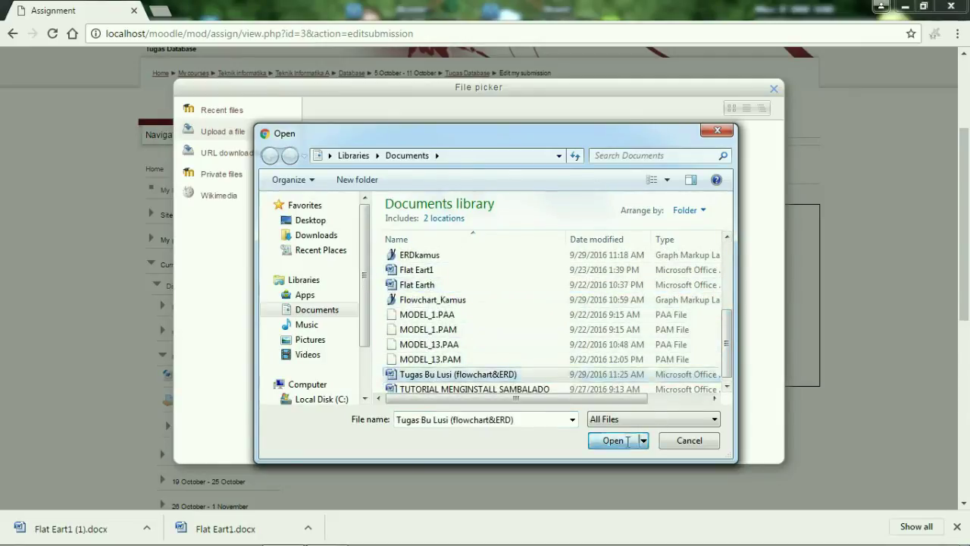
pyautogui.click(535, 333)
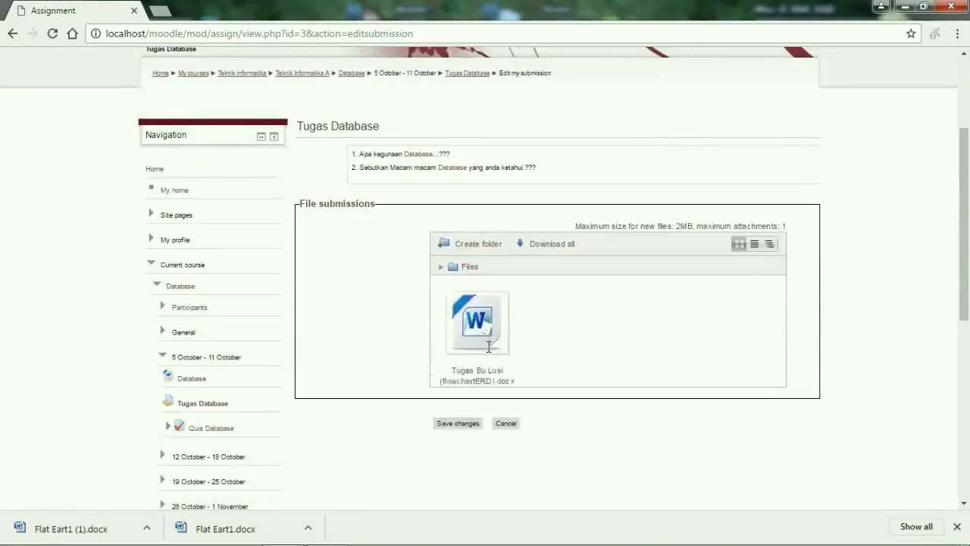
pyautogui.click(443, 424)
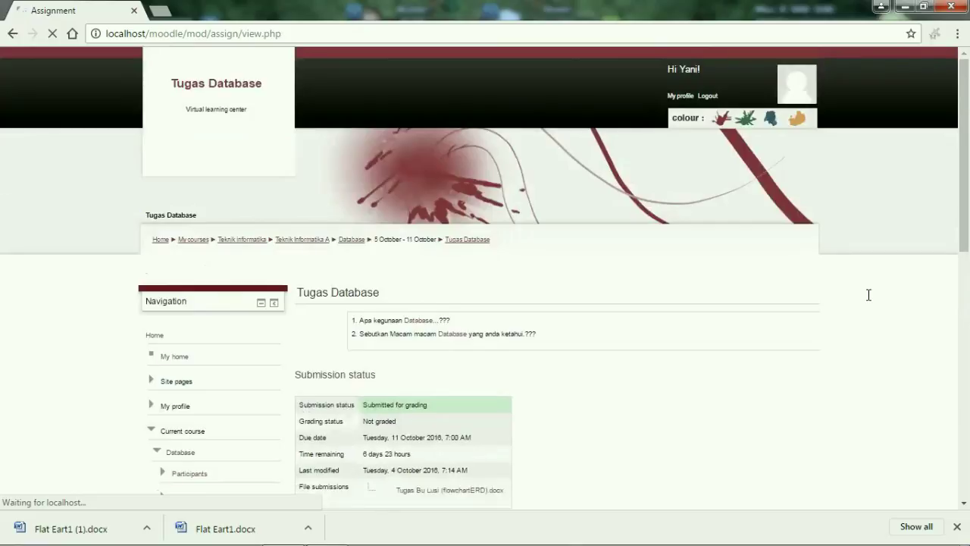
# Reopen the submission for editing, then cancel without changes.
pyautogui.scroll(-2, 373, 481)
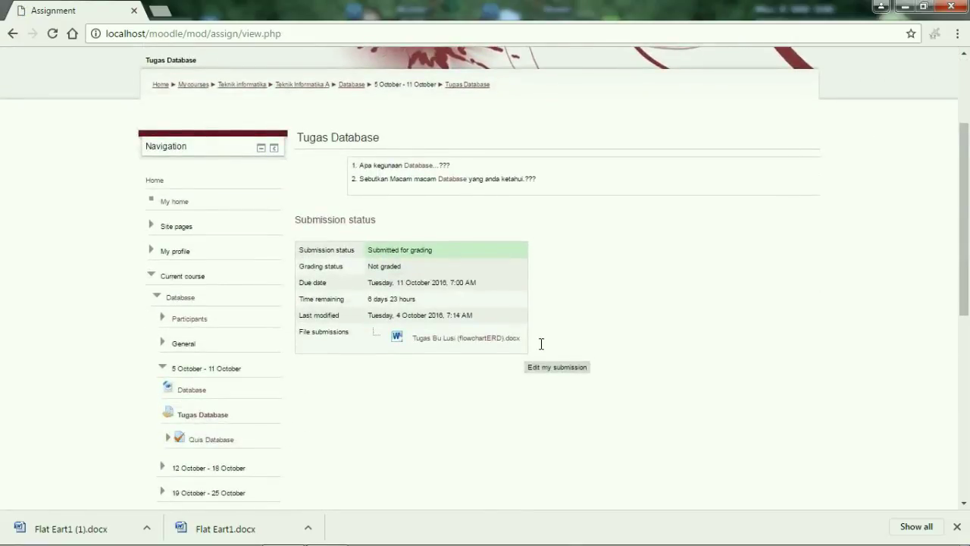
pyautogui.click(555, 366)
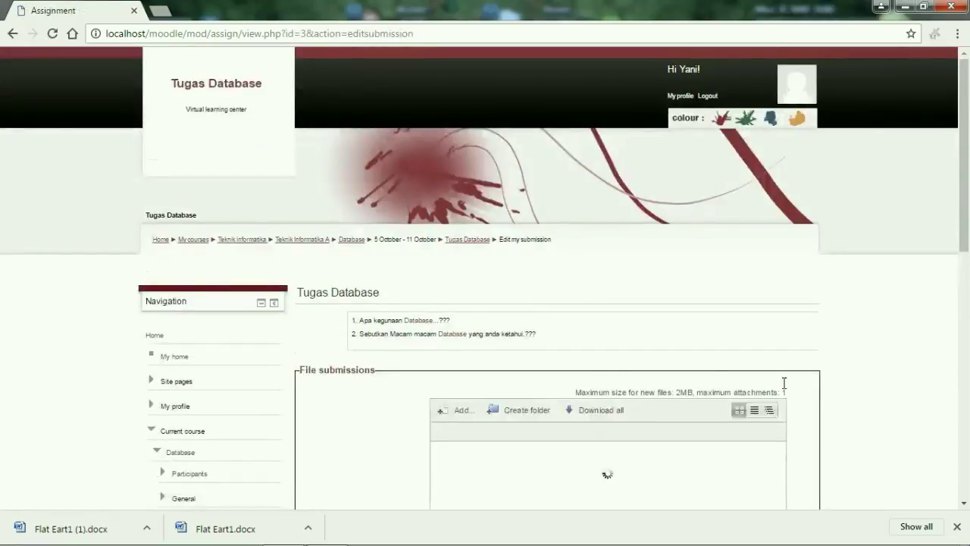
pyautogui.scroll(-2, 485, 303)
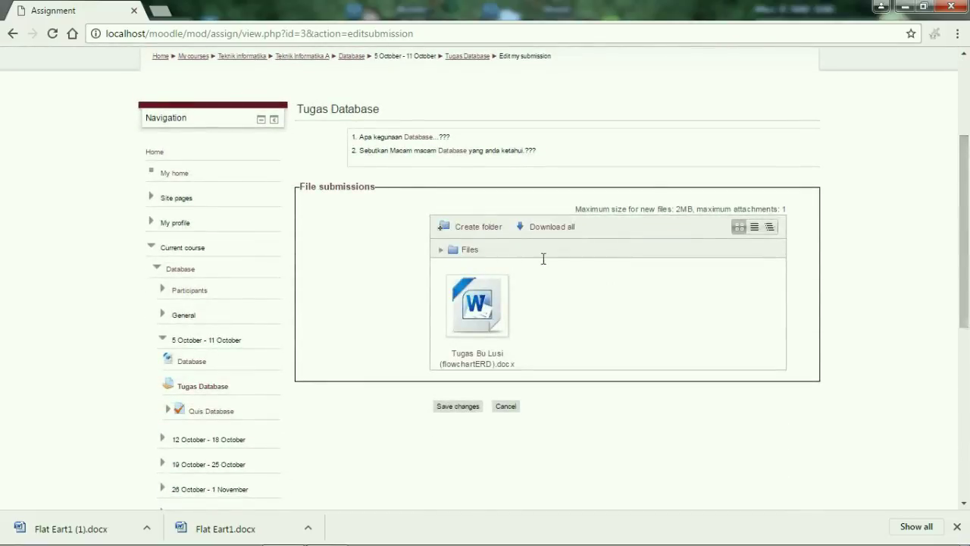
pyautogui.click(507, 407)
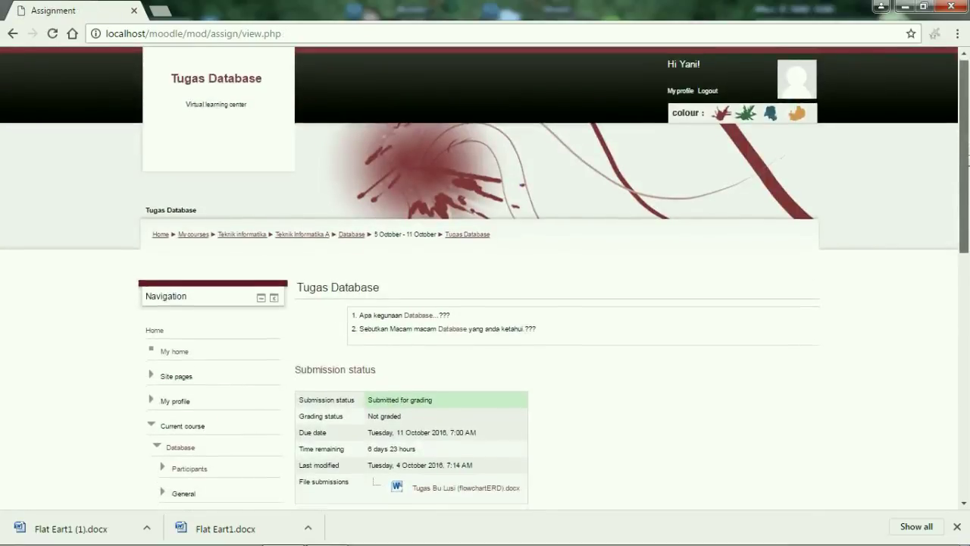
# Open the Quis Database quiz from the Navigation block.
pyautogui.scroll(-2, 957, 204)
pyautogui.scroll(-1, 957, 204)
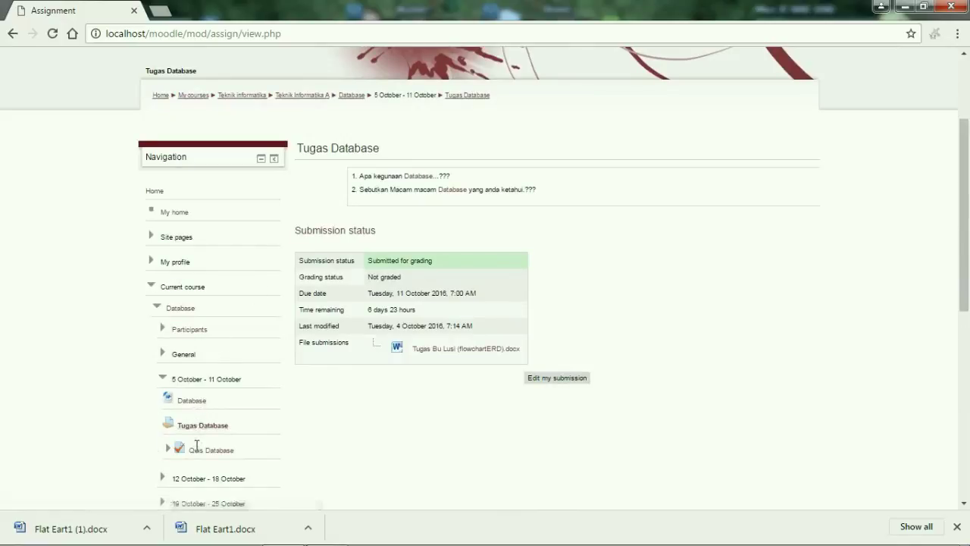
pyautogui.click(196, 448)
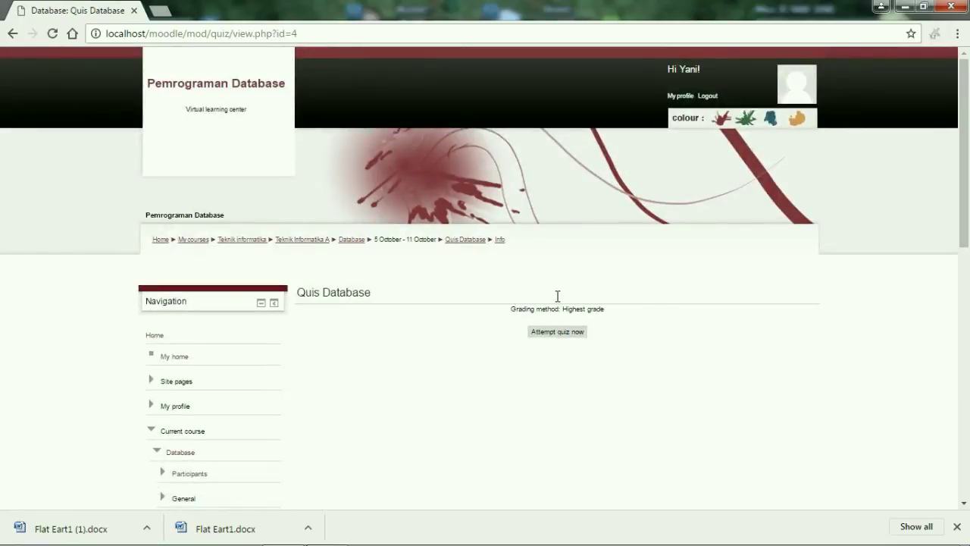
# Attempt the quiz, answering 'Tempat Penyimpana Data' for question 1 and 'C#' for question 2.
pyautogui.click(553, 332)
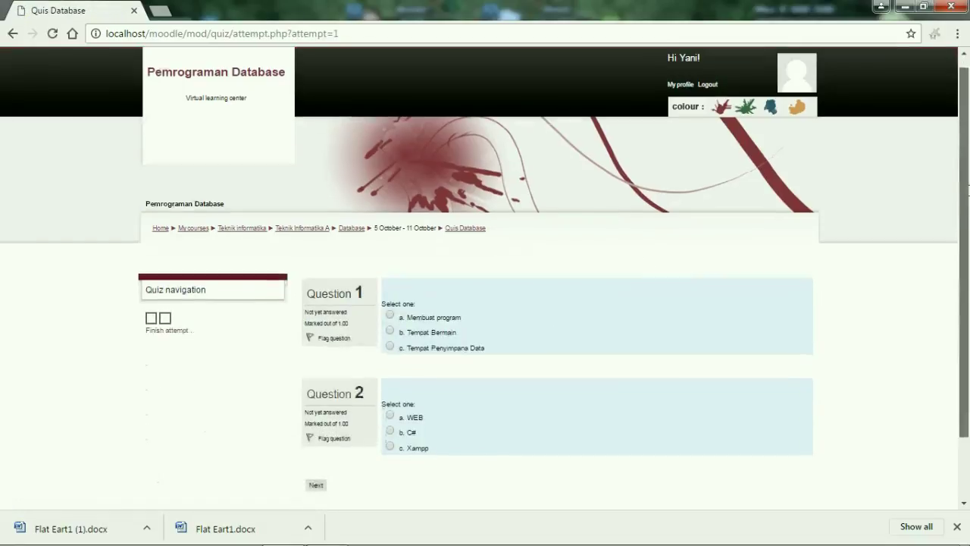
pyautogui.scroll(-2, 909, 242)
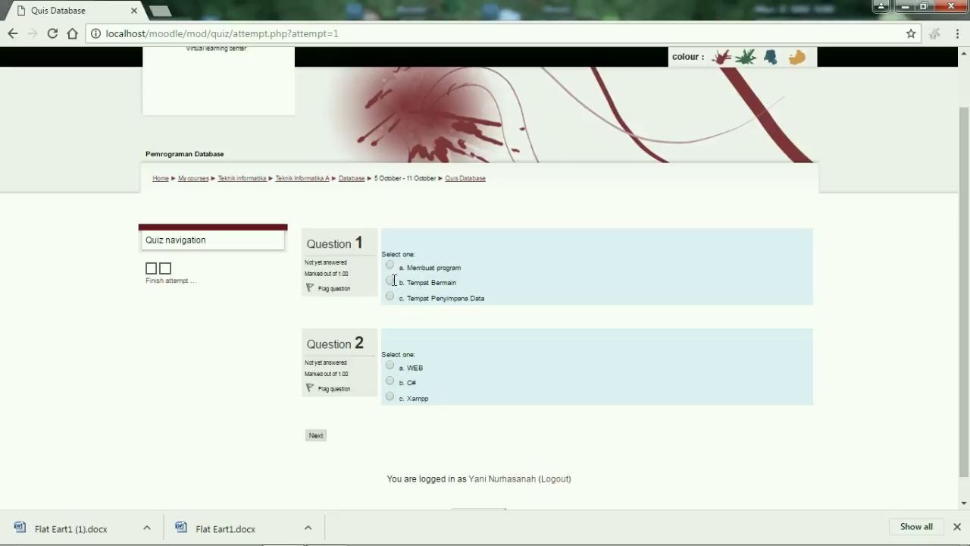
pyautogui.click(390, 296)
pyautogui.click(390, 295)
pyautogui.click(315, 435)
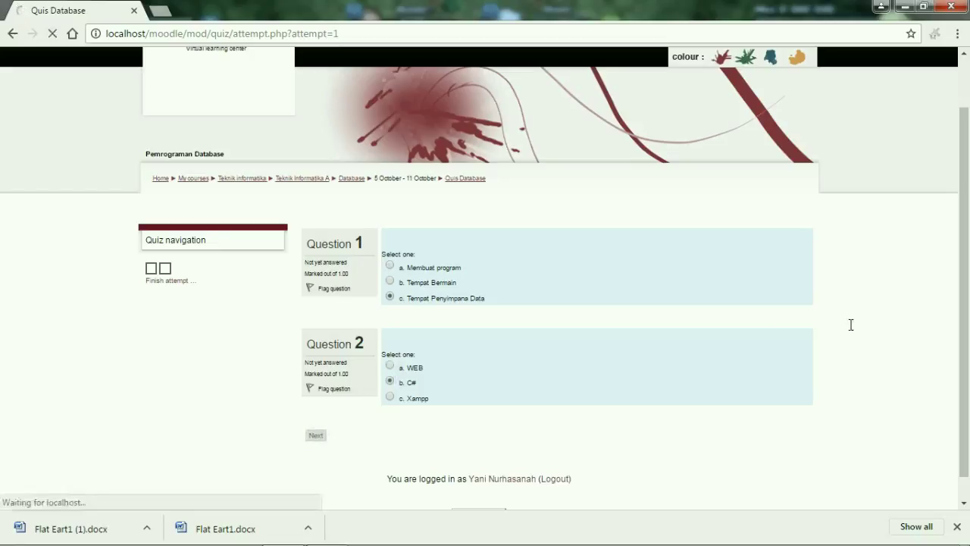
pyautogui.scroll(-1, 644, 379)
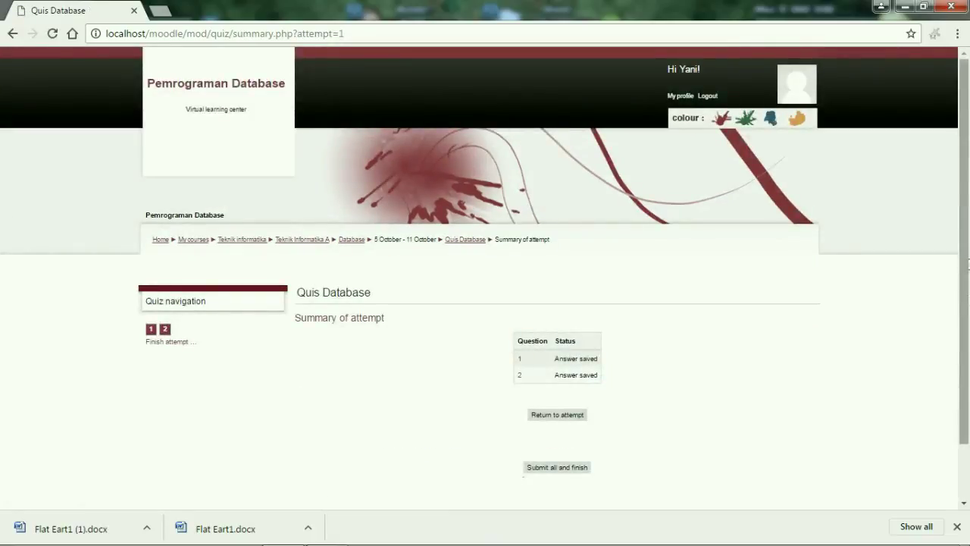
# Submit all answers and confirm finishing the Quis Database attempt.
pyautogui.scroll(-2, 947, 325)
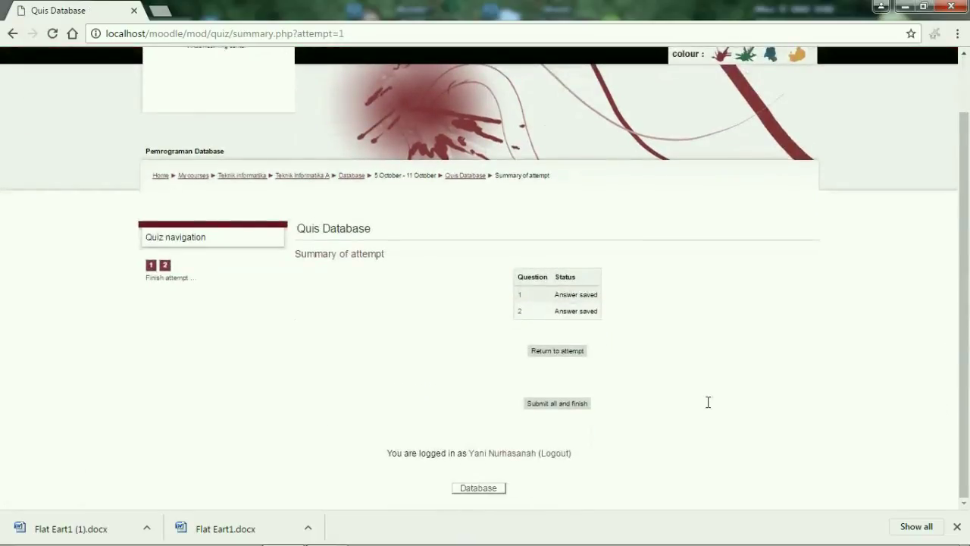
pyautogui.click(562, 403)
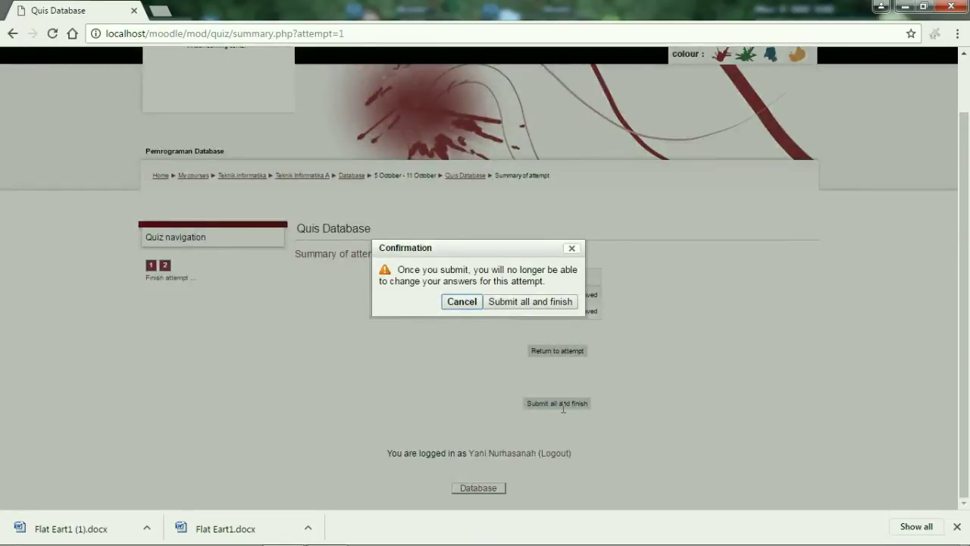
pyautogui.click(542, 302)
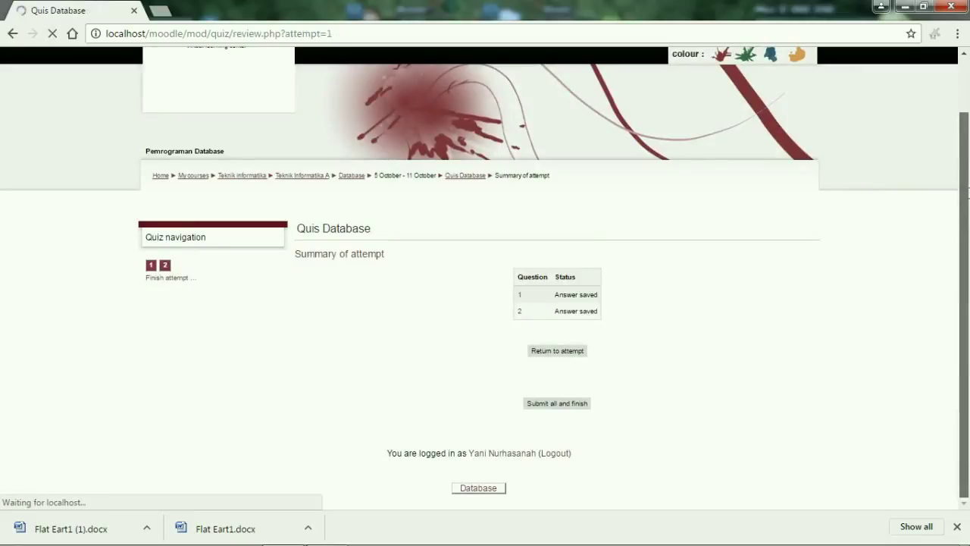
# Review the attempt graded 5.00 out of 10 and return via the Database breadcrumb.
pyautogui.scroll(-3, 949, 275)
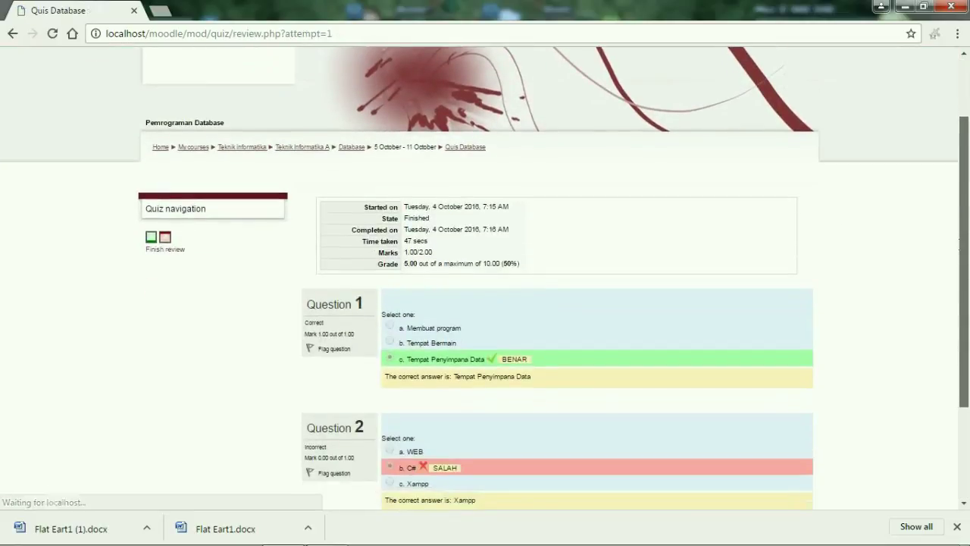
pyautogui.scroll(-1, 947, 281)
pyautogui.scroll(2, 945, 286)
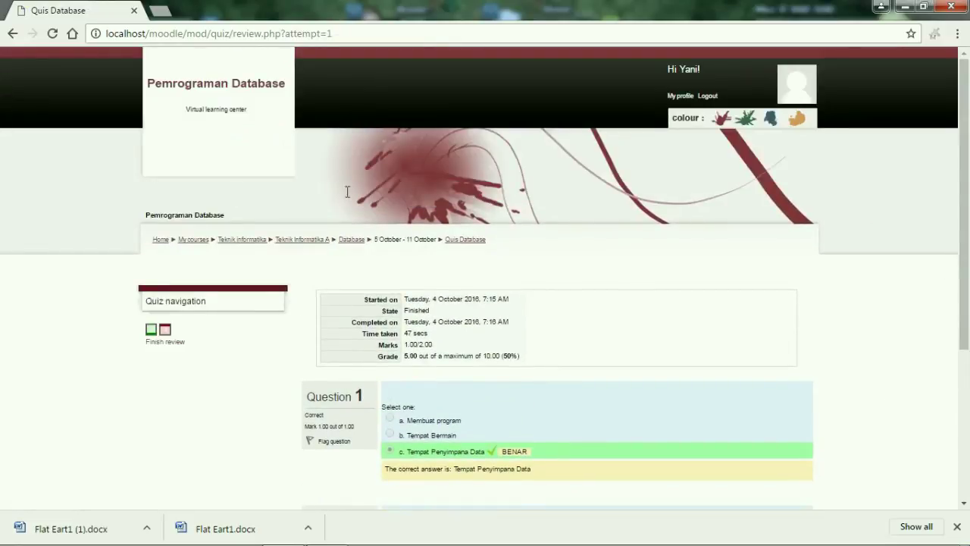
pyautogui.scroll(-3, 945, 286)
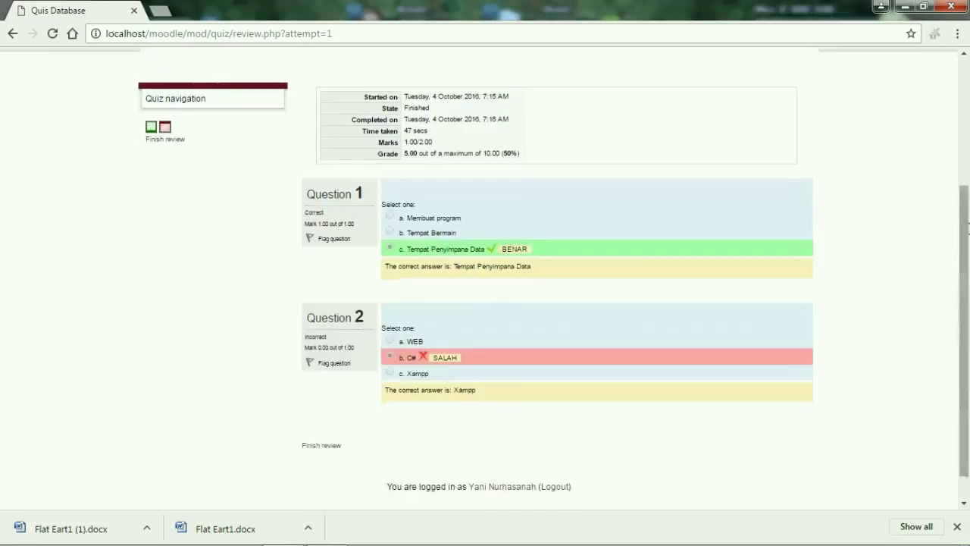
pyautogui.scroll(-1, 470, 326)
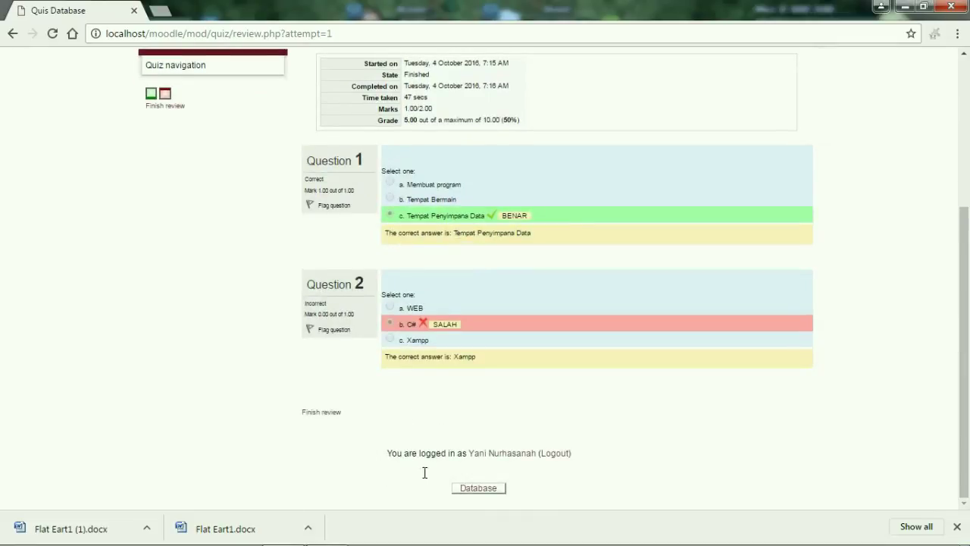
pyautogui.moveTo(963, 335); pyautogui.dragTo(963, 217)
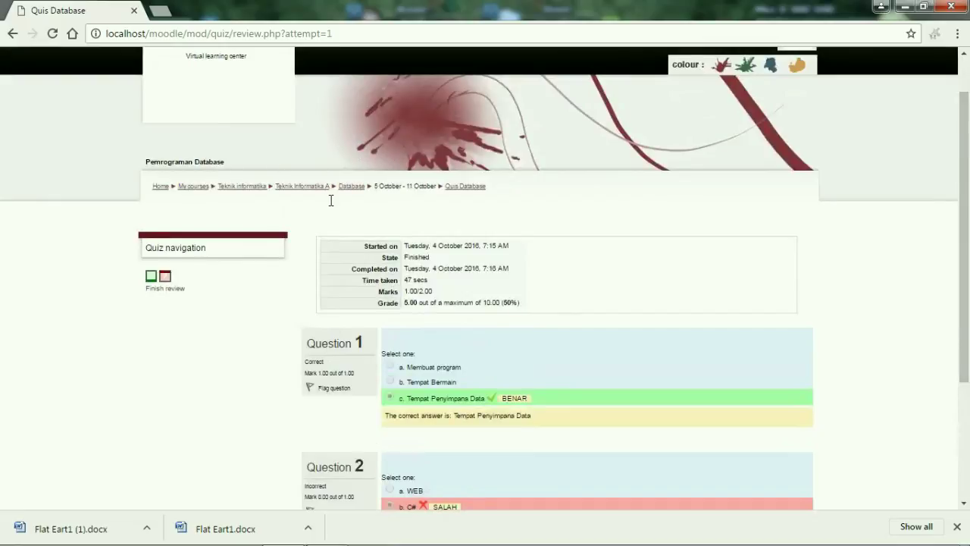
pyautogui.click(353, 186)
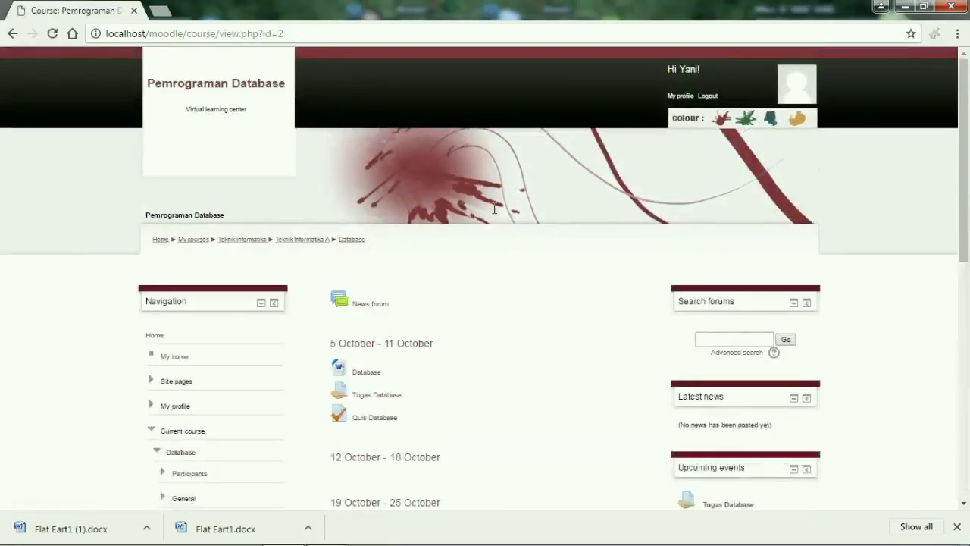
# View the course Grades user report, then log out of the student account.
pyautogui.scroll(-3, 961, 360)
pyautogui.scroll(-4, 961, 361)
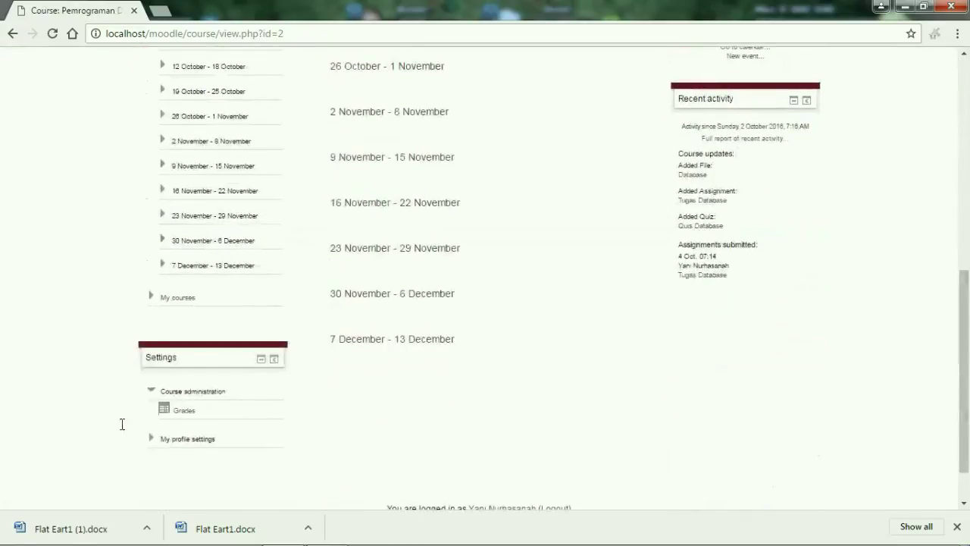
pyautogui.click(184, 411)
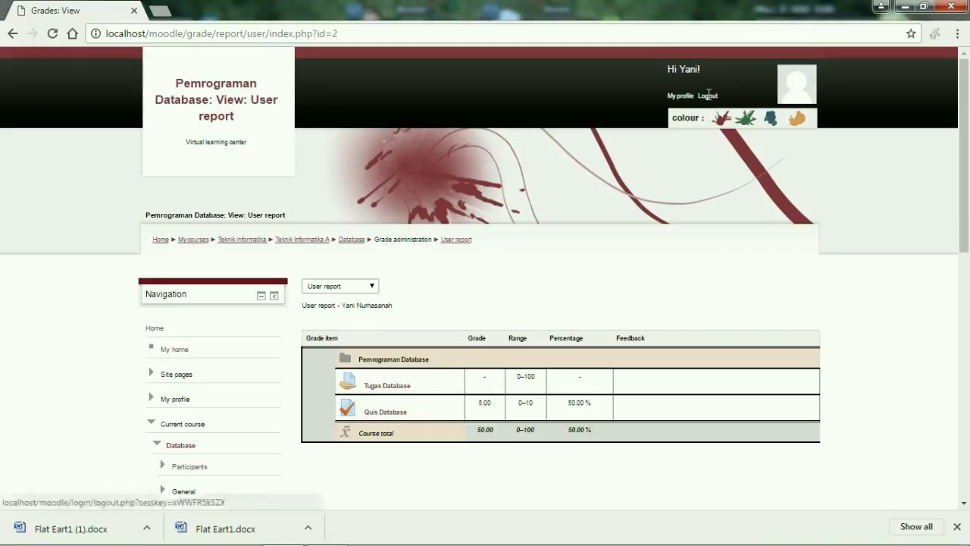
pyautogui.click(708, 94)
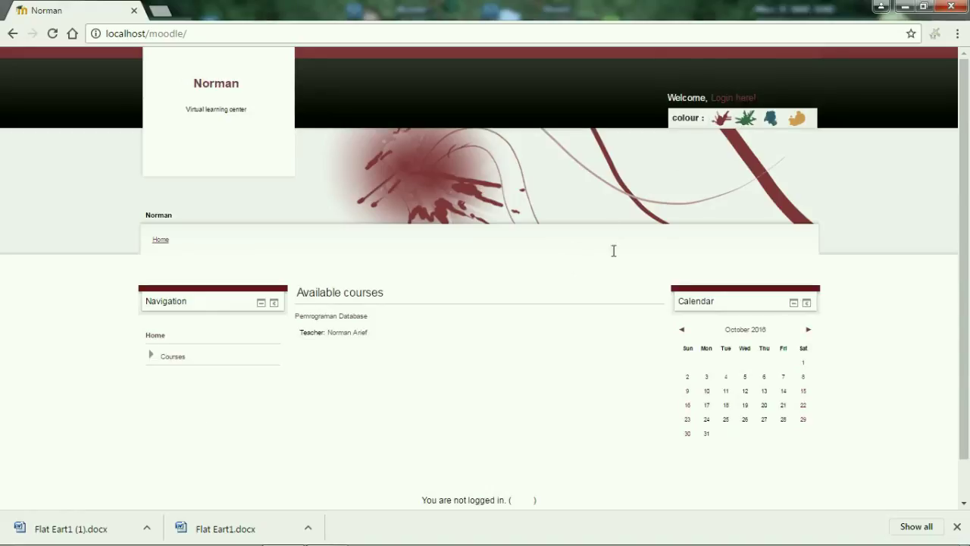
# Log in using the teacher's saved username from the autofill list.
pyautogui.click(742, 96)
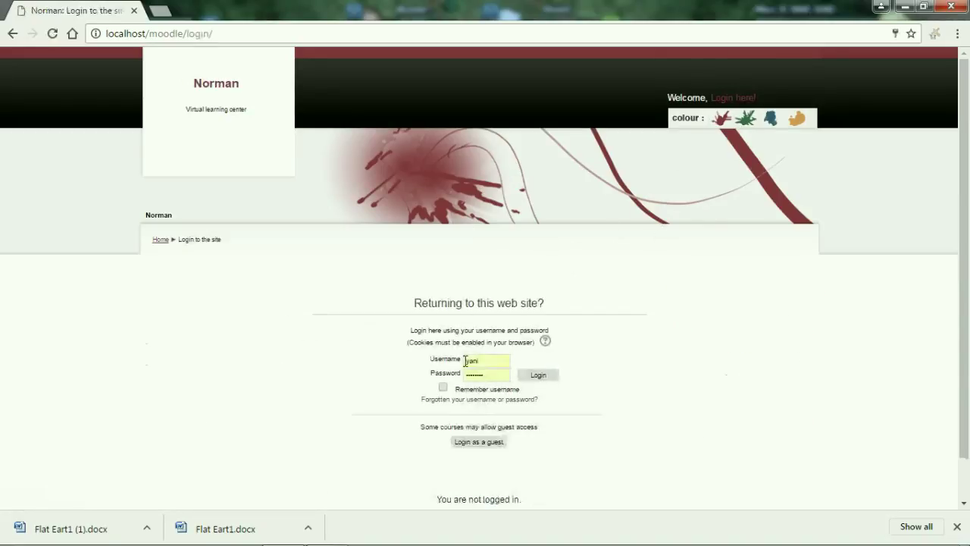
pyautogui.doubleClick(486, 361)
pyautogui.click(487, 393)
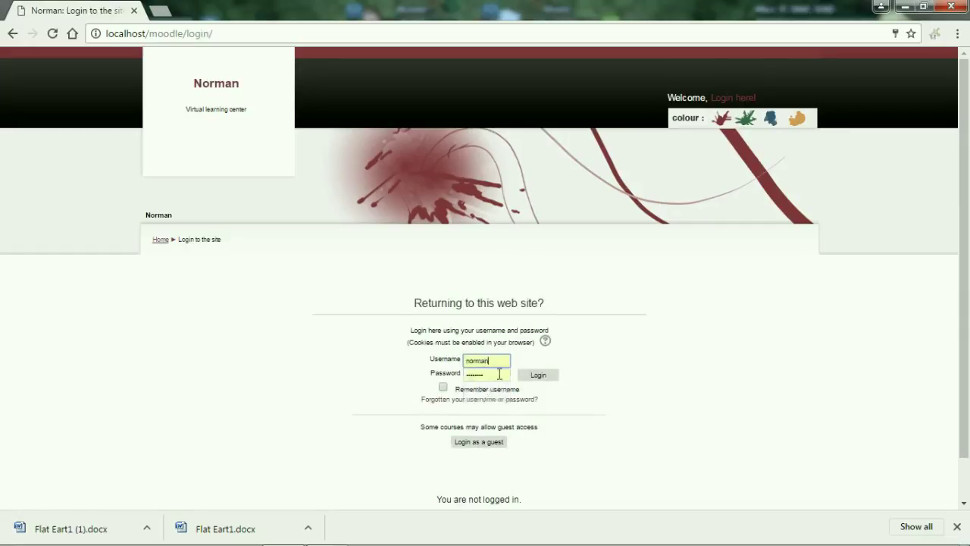
pyautogui.click(538, 375)
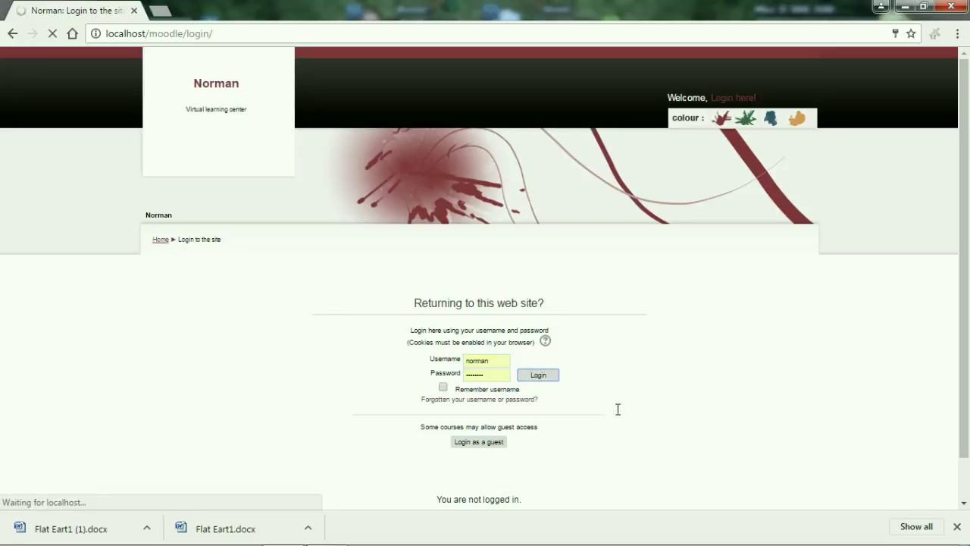
# Open the Pemrograman Database course and its Tugas Database assignment.
pyautogui.scroll(-1, 967, 174)
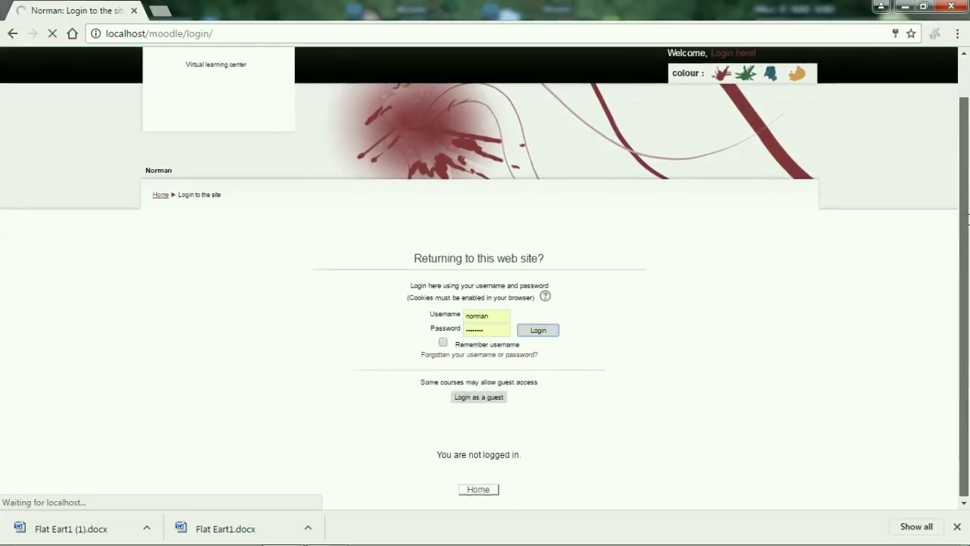
pyautogui.scroll(1, 967, 228)
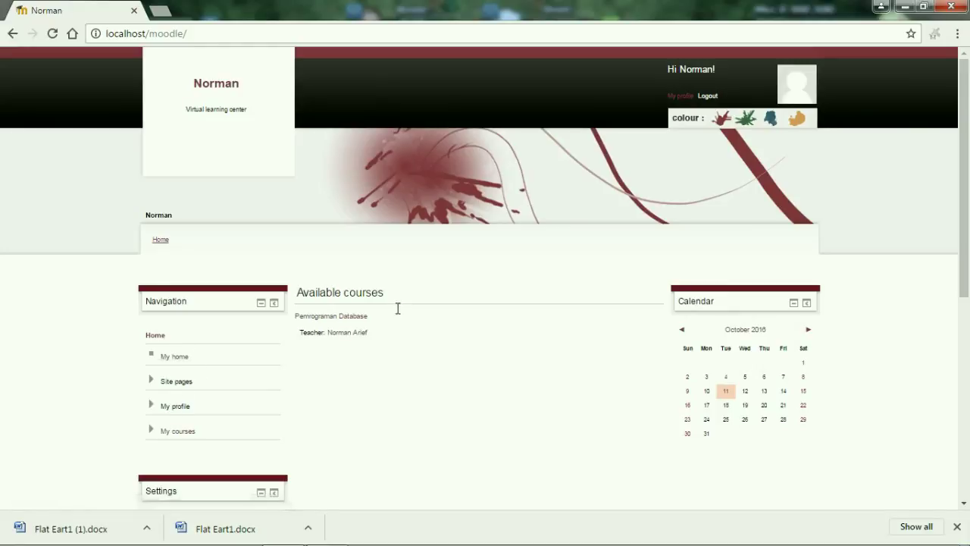
pyautogui.click(345, 316)
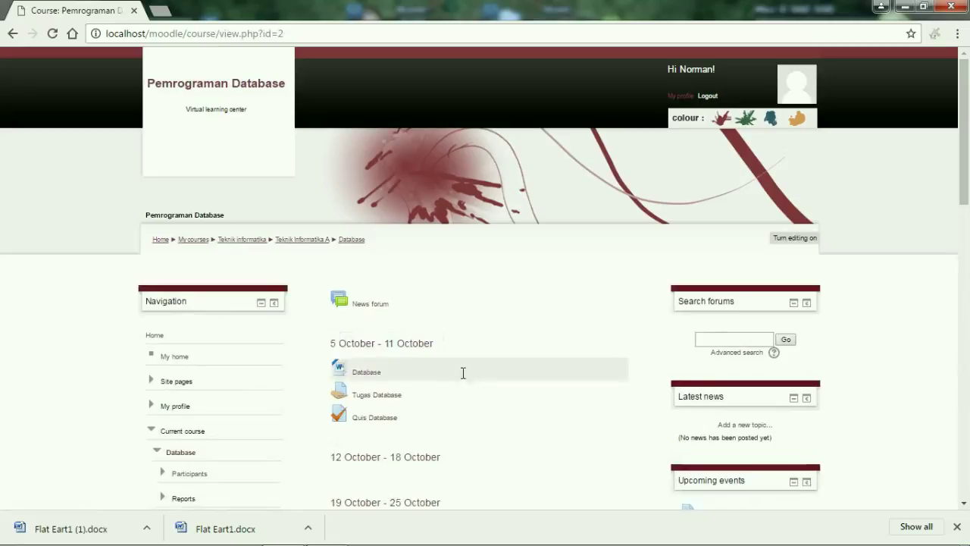
pyautogui.click(360, 394)
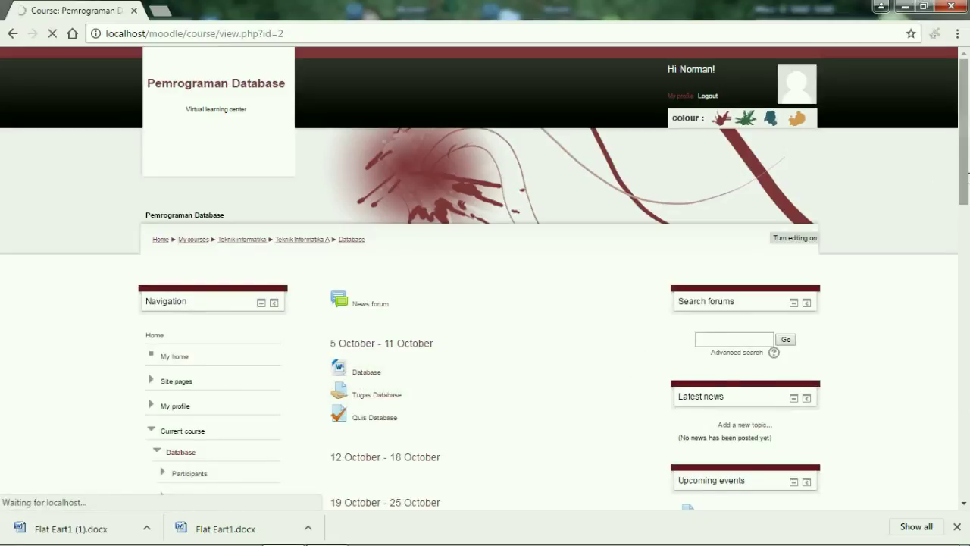
# Open Tugas Database and choose View/grade all submissions to see the ungraded submission.
pyautogui.scroll(-2, 379, 174)
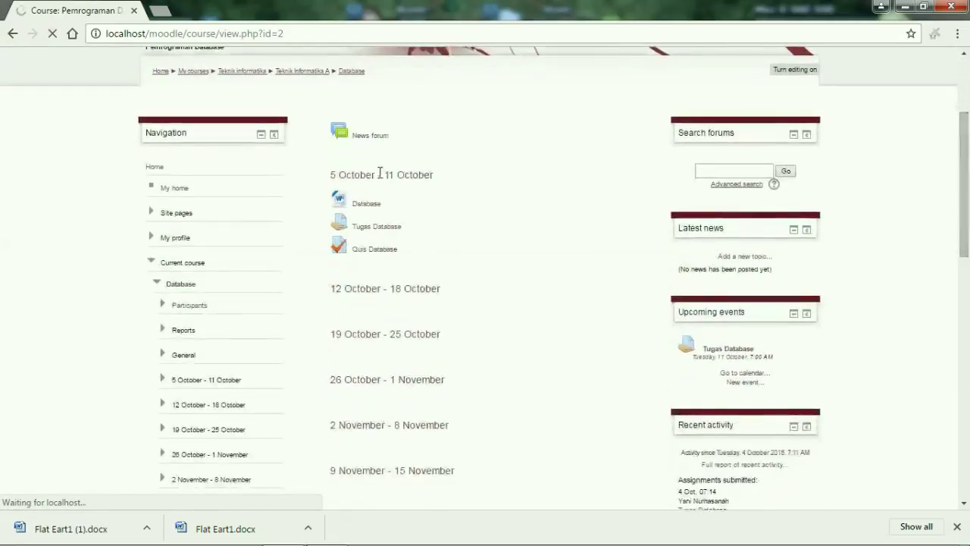
pyautogui.click(372, 228)
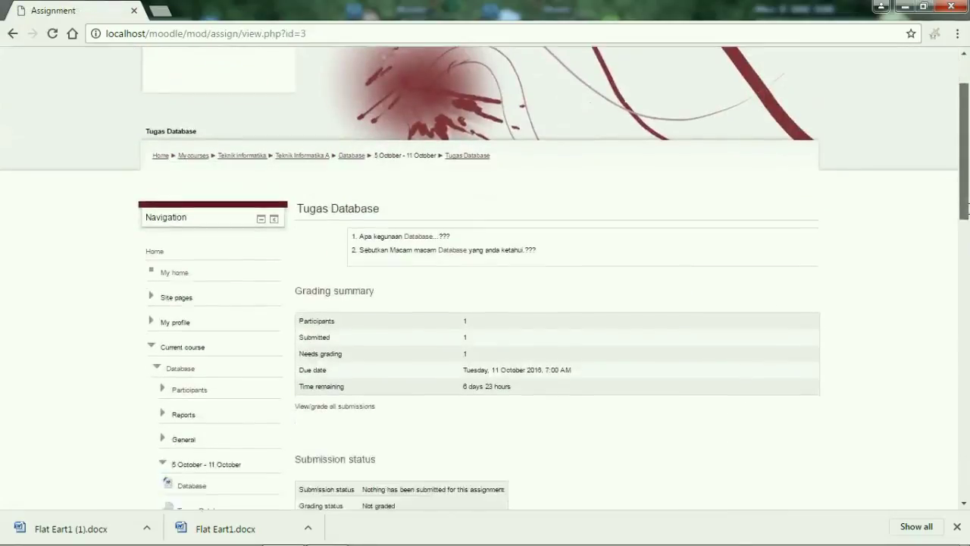
pyautogui.moveTo(968, 210); pyautogui.dragTo(968, 238)
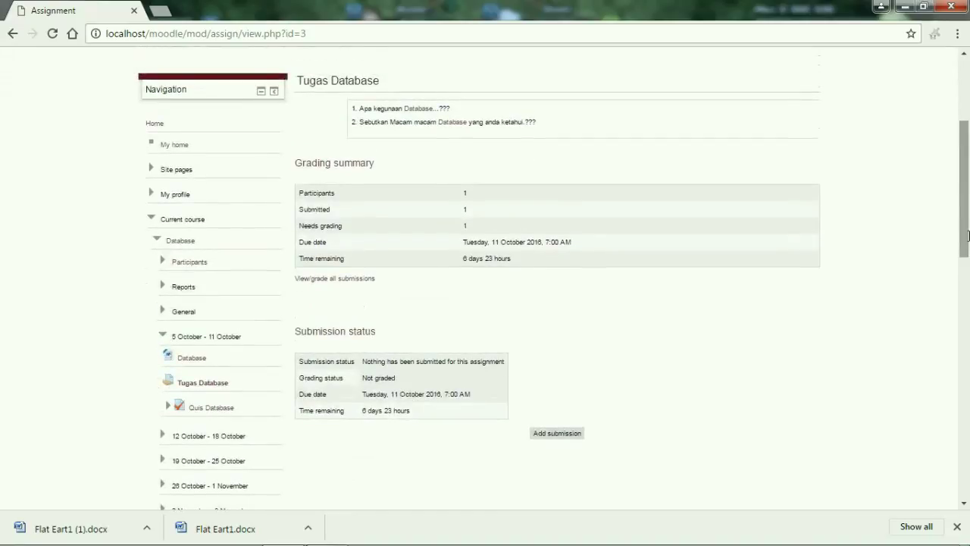
pyautogui.click(307, 277)
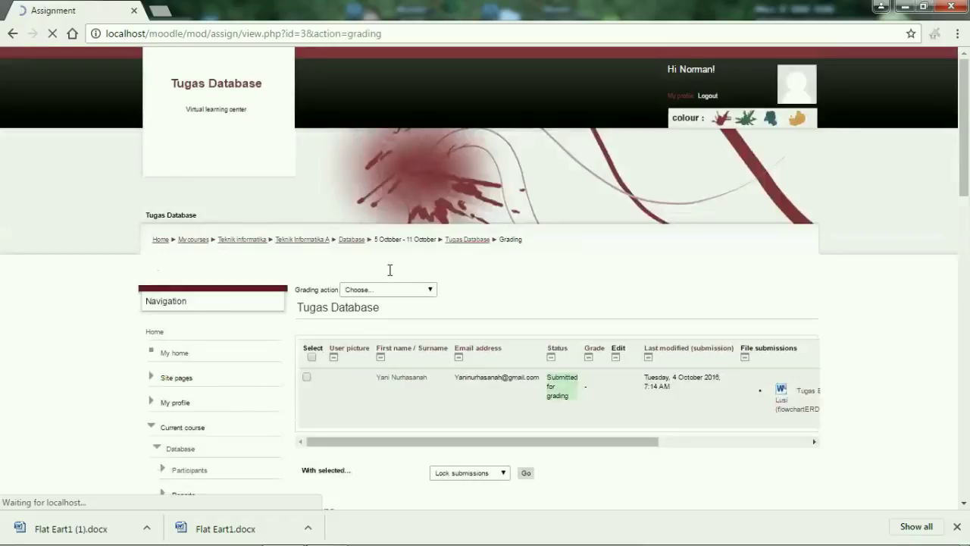
# Grade the student's Tugas Database submission 100 out of 100 and save the grade.
pyautogui.scroll(-1, 651, 290)
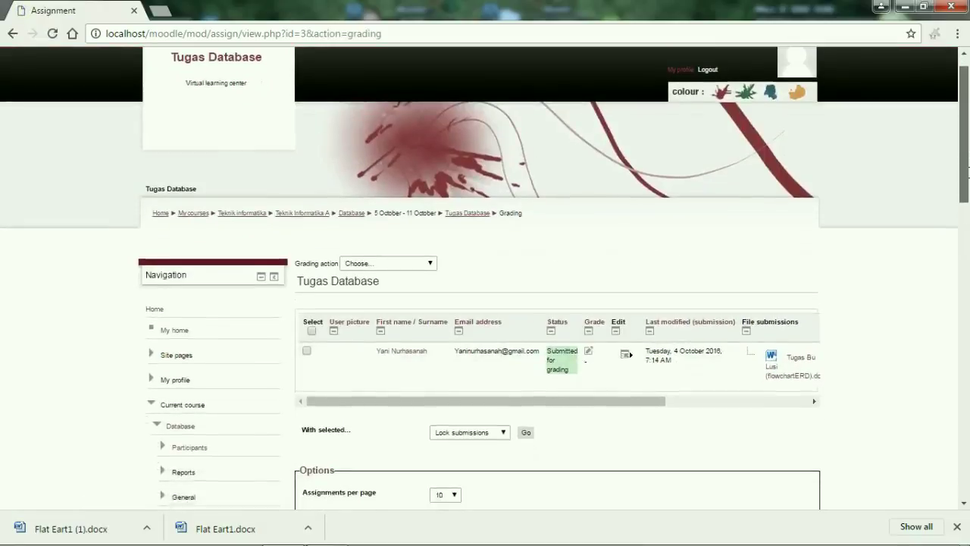
pyautogui.scroll(-1, 613, 267)
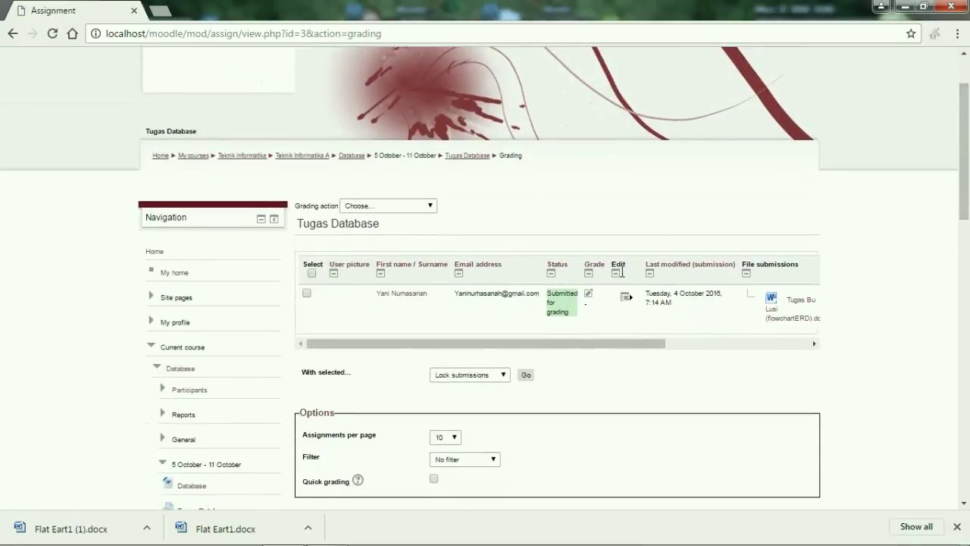
pyautogui.click(628, 294)
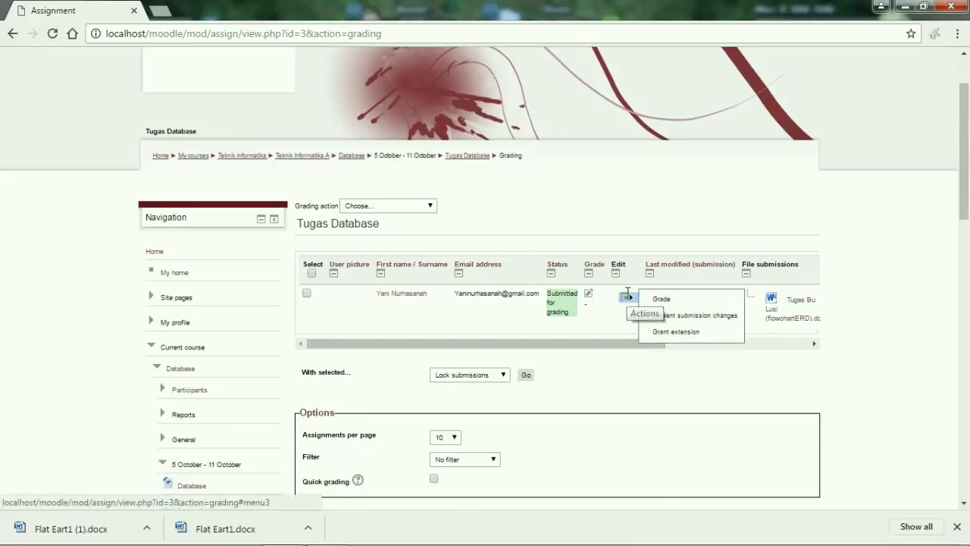
pyautogui.click(660, 300)
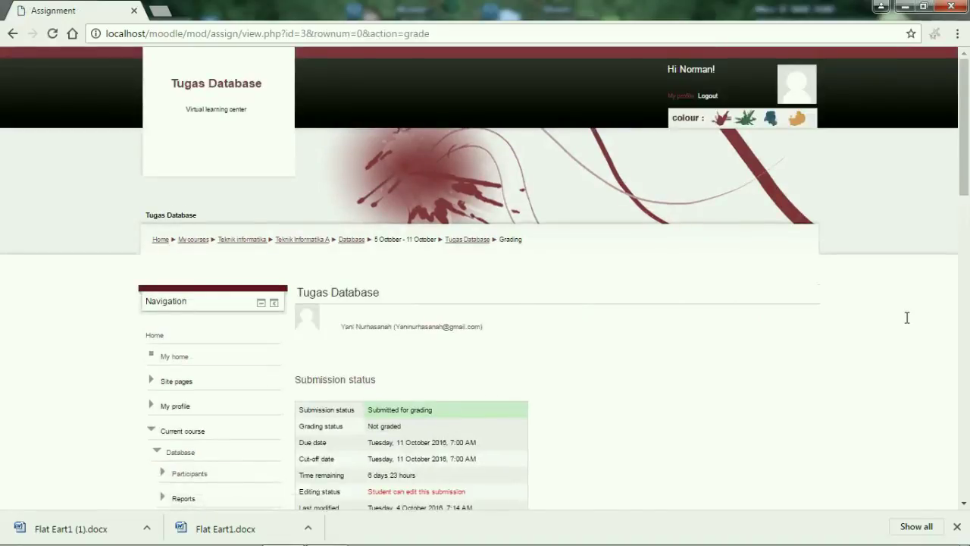
pyautogui.moveTo(963, 151); pyautogui.dragTo(964, 235)
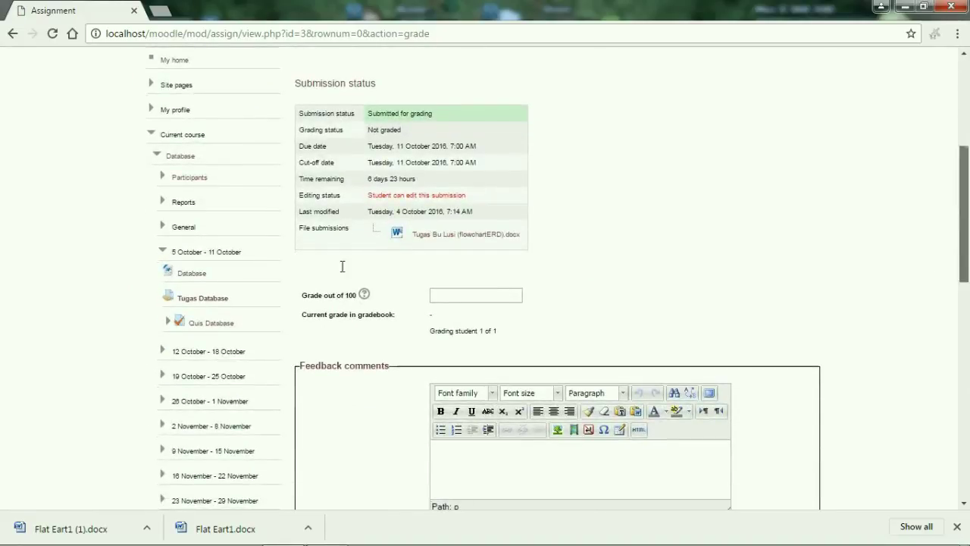
pyautogui.click(478, 301)
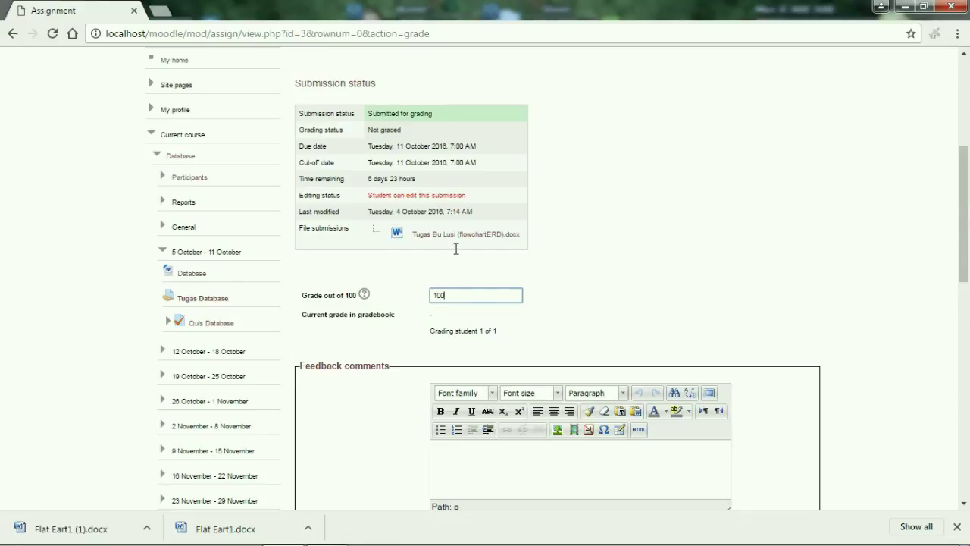
pyautogui.scroll(-2, 948, 256)
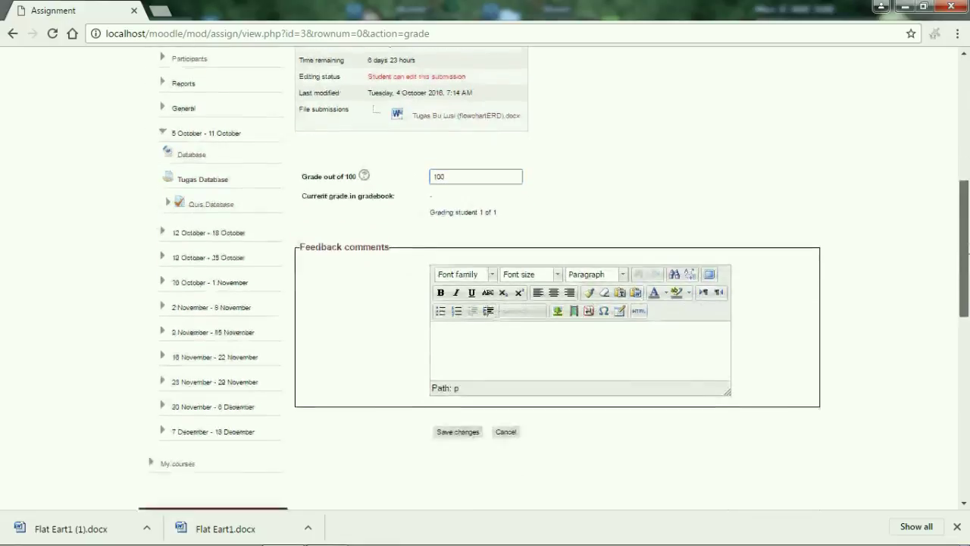
pyautogui.click(447, 407)
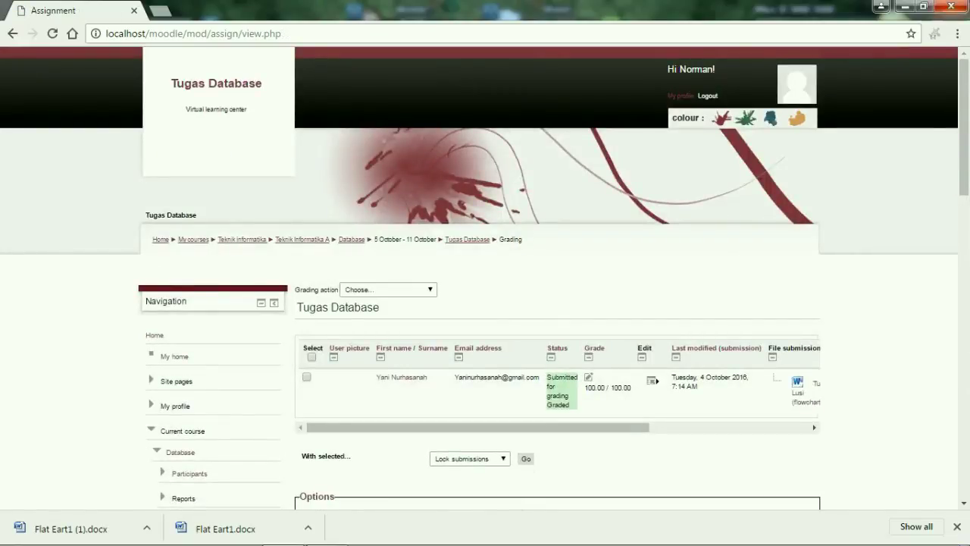
pyautogui.scroll(-2, 954, 91)
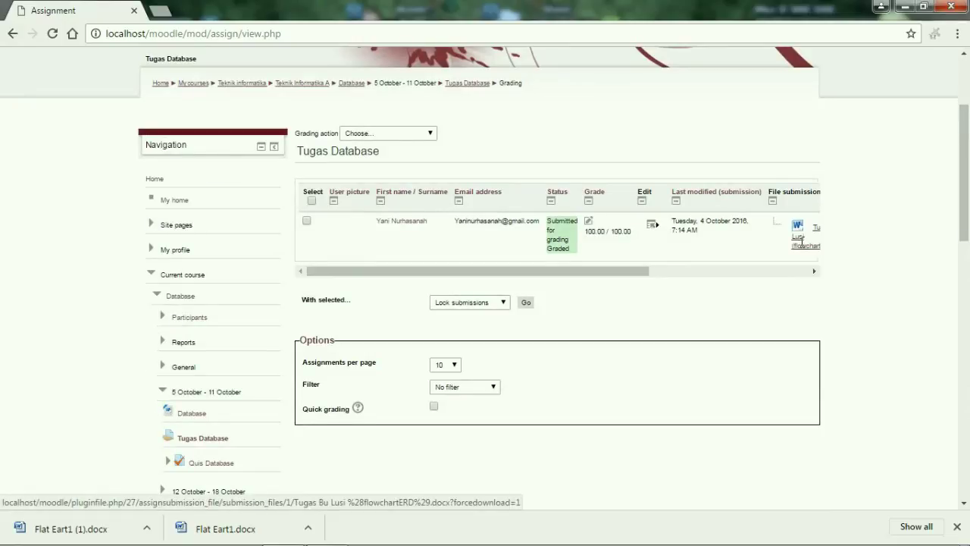
pyautogui.scroll(-1, 964, 219)
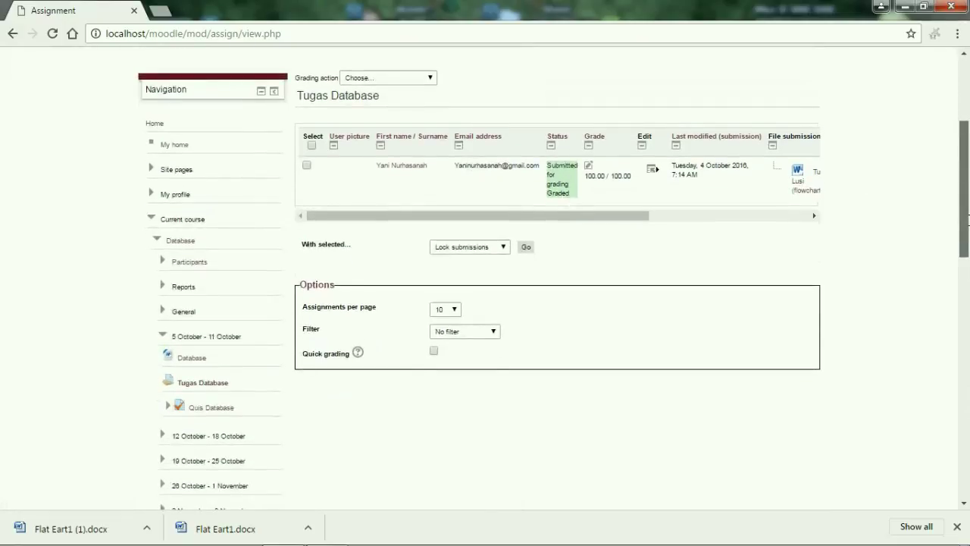
pyautogui.scroll(-2, 955, 273)
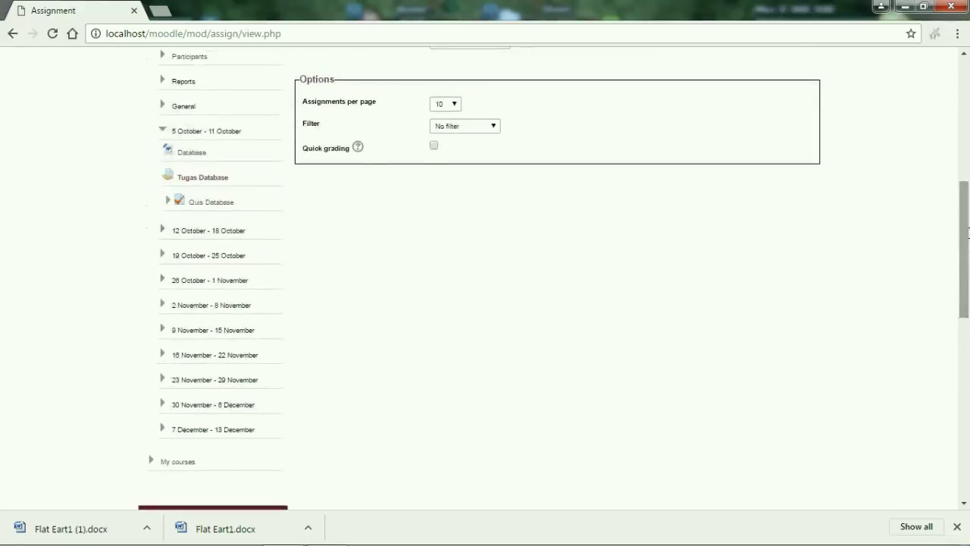
pyautogui.scroll(-2, 967, 278)
pyautogui.scroll(-2, 967, 277)
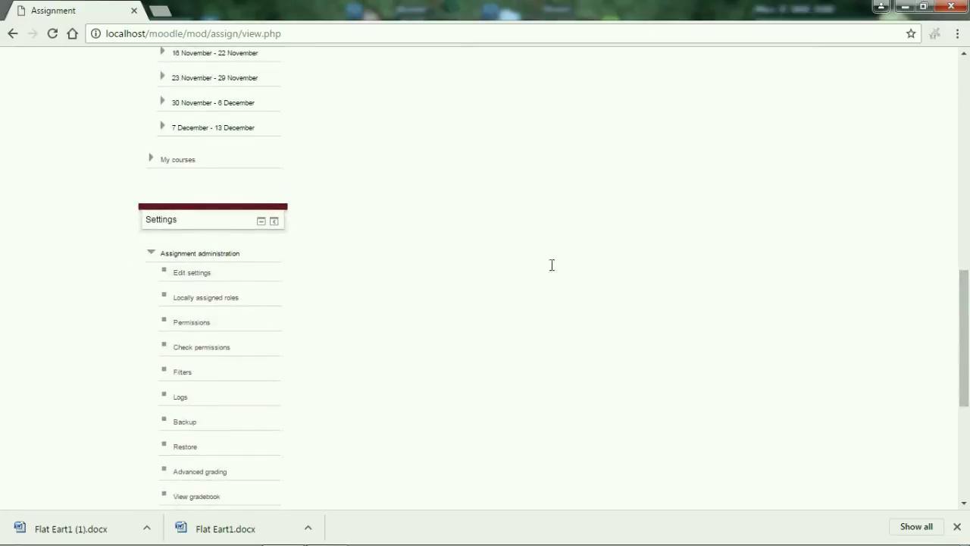
pyautogui.scroll(5, 967, 242)
pyautogui.scroll(-9, 952, 404)
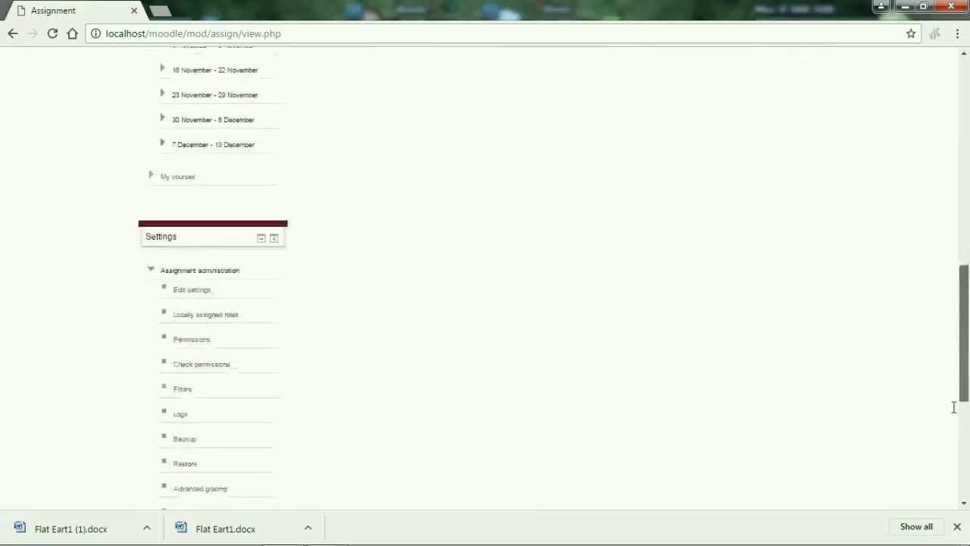
pyautogui.scroll(9, 955, 470)
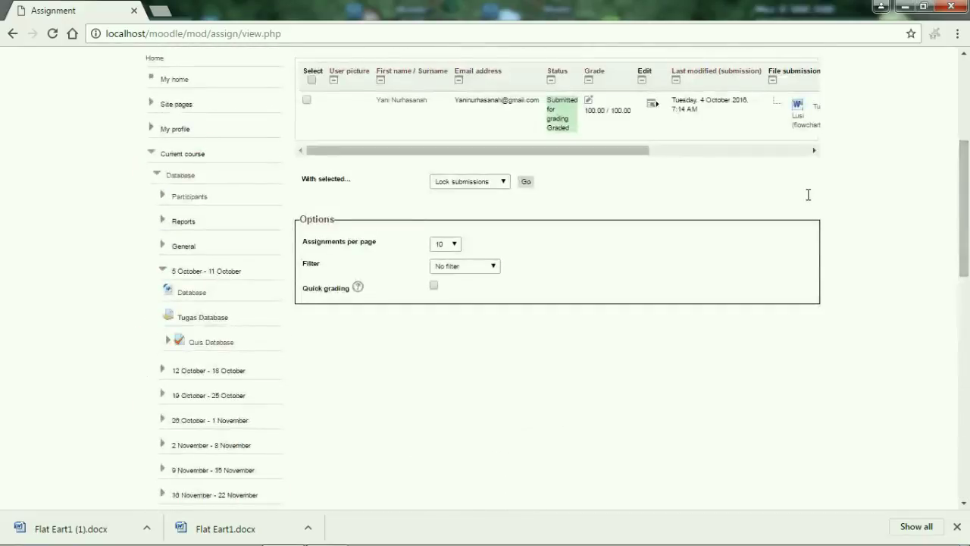
pyautogui.scroll(4, 318, 118)
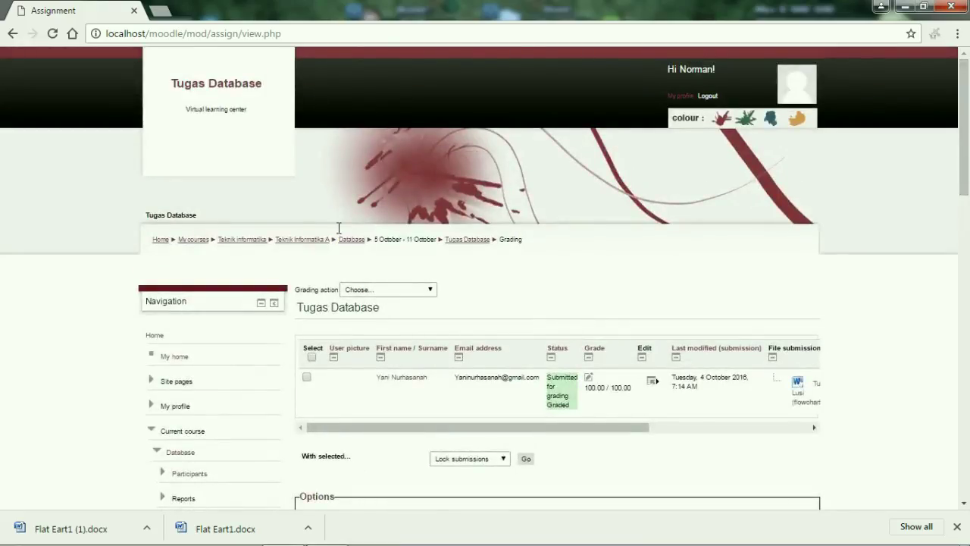
# Go back to the Database course and open its Grades report from the Settings block.
pyautogui.click(352, 239)
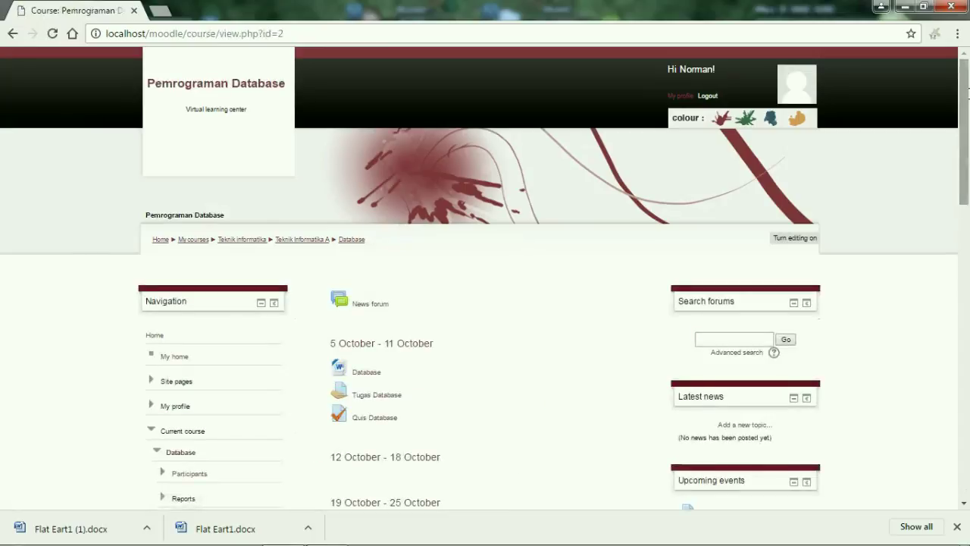
pyautogui.scroll(-15, 928, 466)
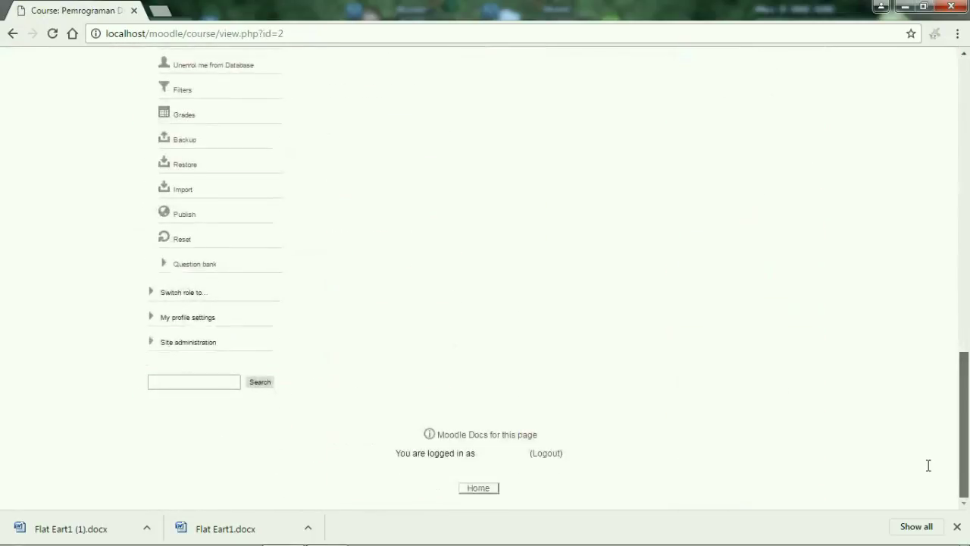
pyautogui.moveTo(928, 463); pyautogui.dragTo(932, 435)
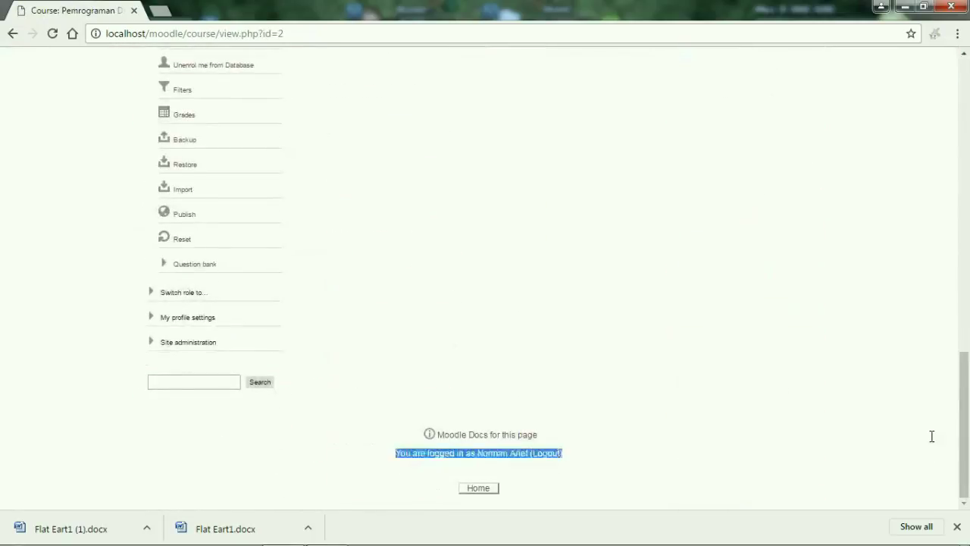
pyautogui.click(187, 115)
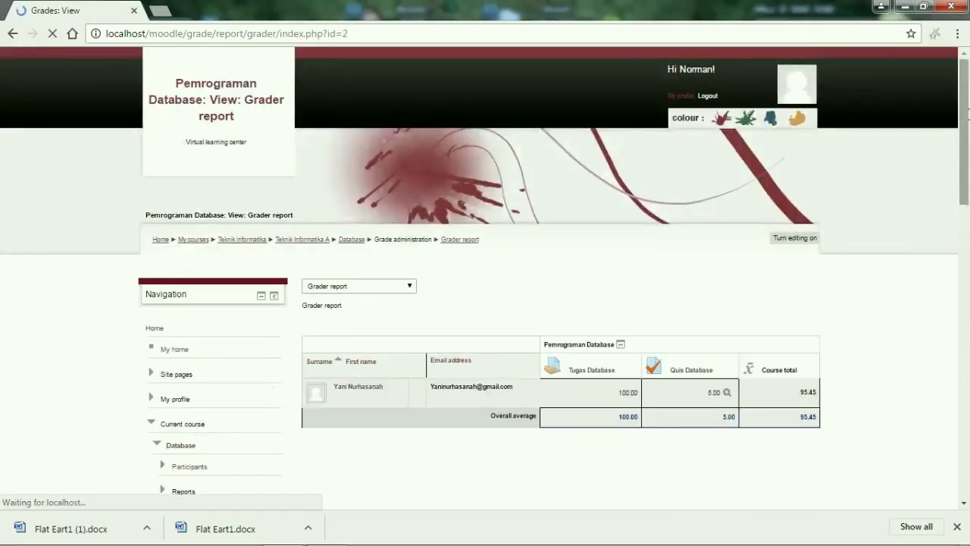
# Review the grader report's overall averages (100.00, 5.00, 95.45), then return to the Database course.
pyautogui.scroll(-3, 599, 188)
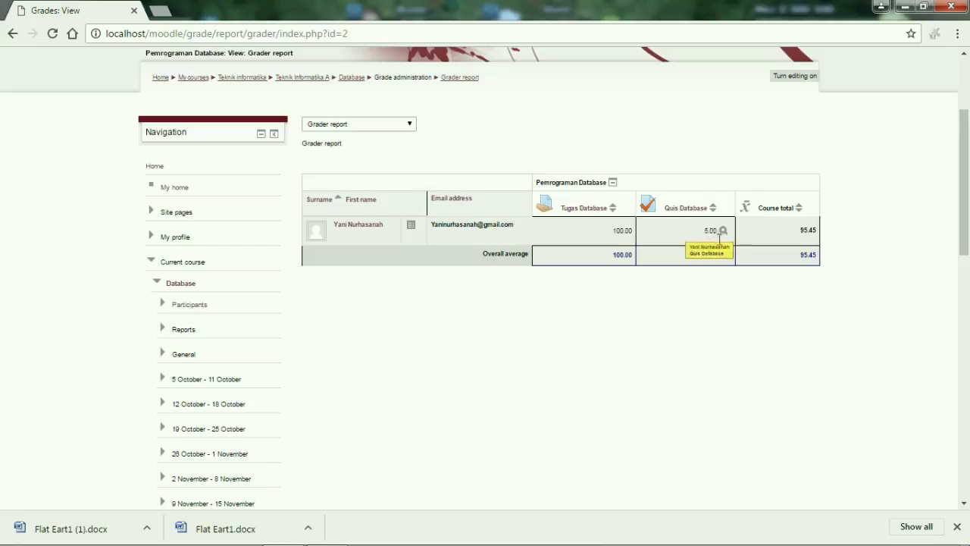
pyautogui.scroll(-4, 964, 271)
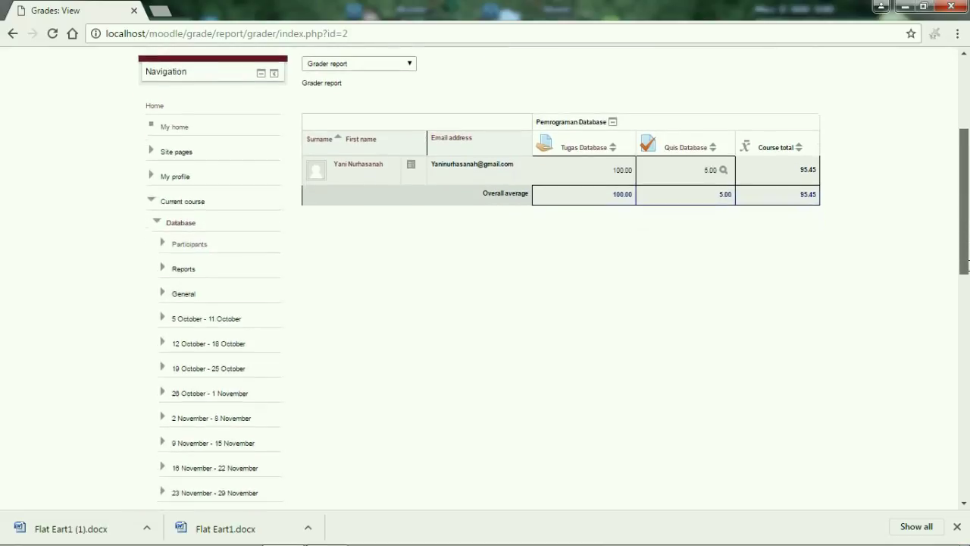
pyautogui.moveTo(958, 341); pyautogui.dragTo(947, 249)
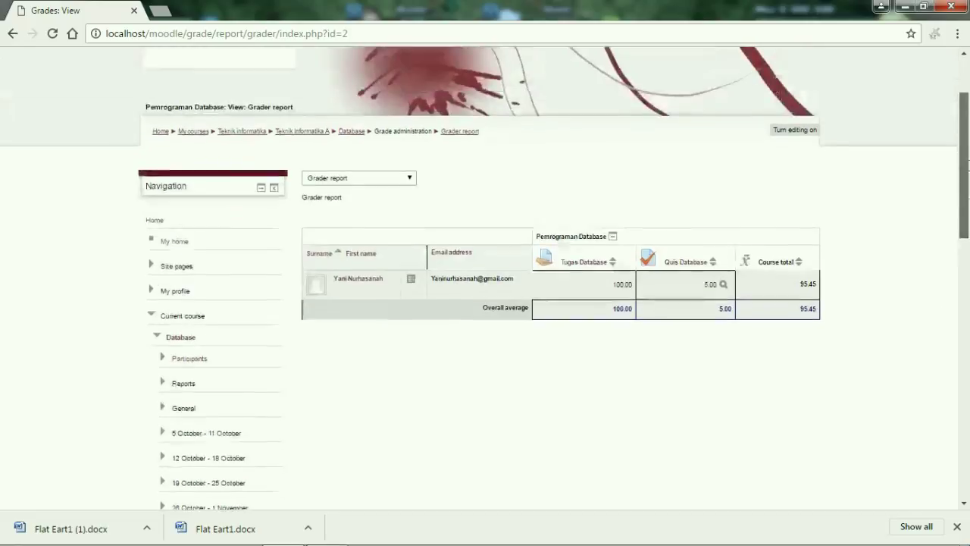
pyautogui.scroll(2, 962, 242)
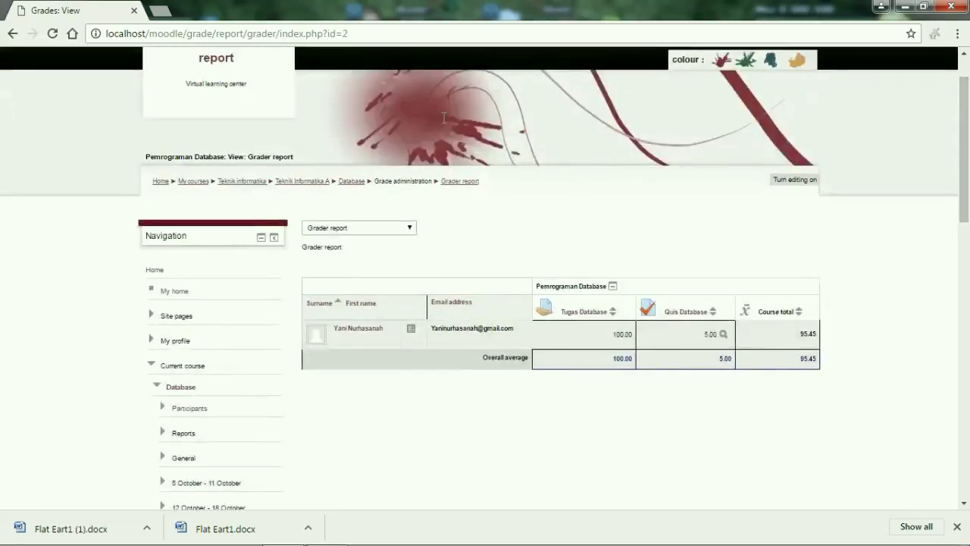
pyautogui.click(349, 182)
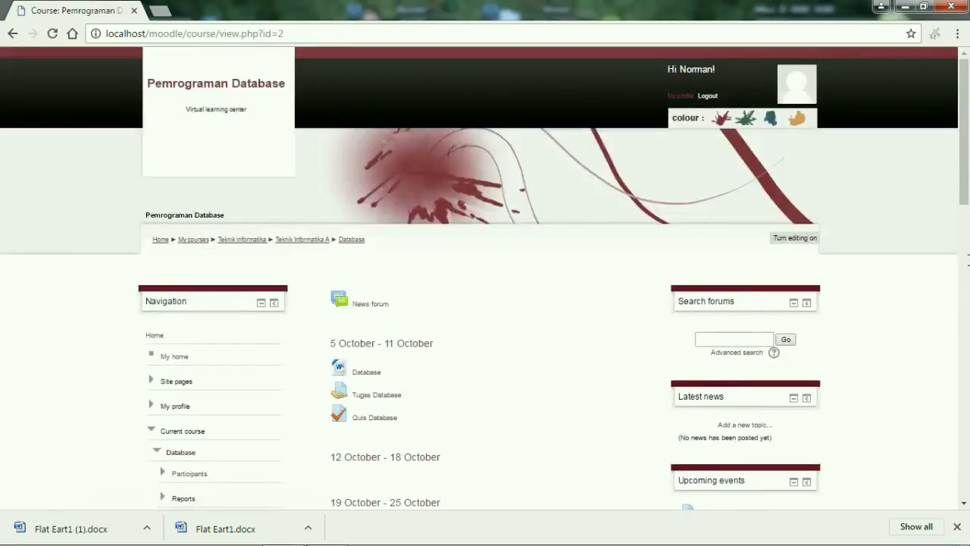
# Turn editing on and add a Chat activity to the 5 October - 11 October week.
pyautogui.scroll(-6, 421, 373)
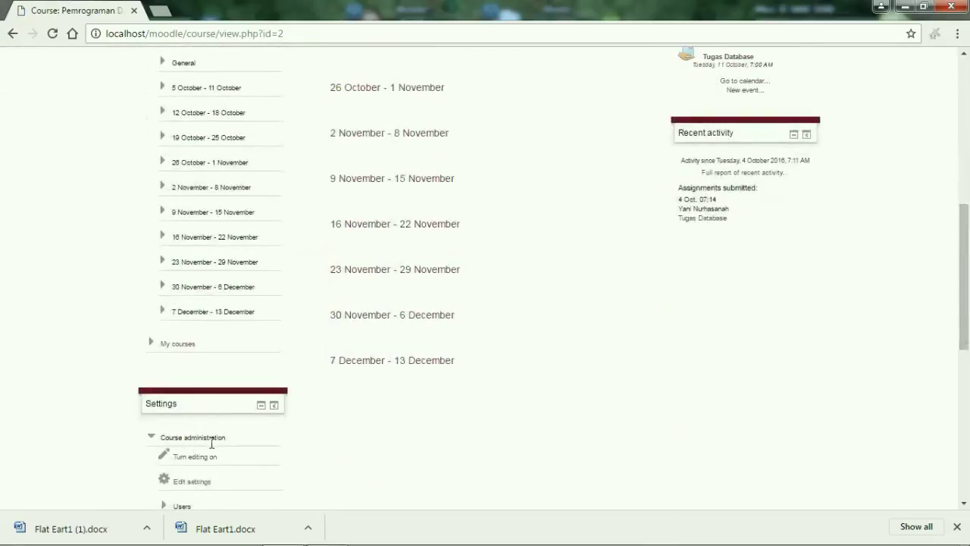
pyautogui.click(190, 457)
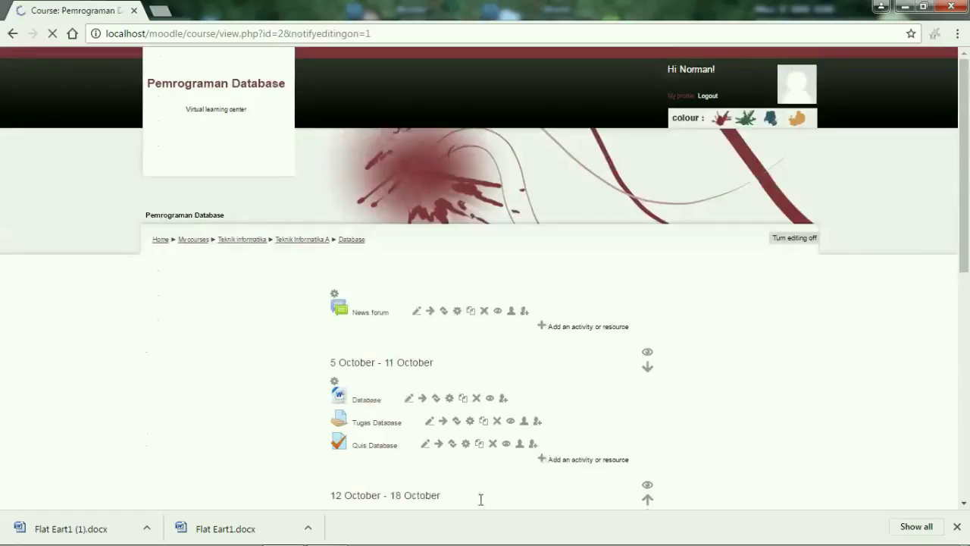
pyautogui.click(590, 459)
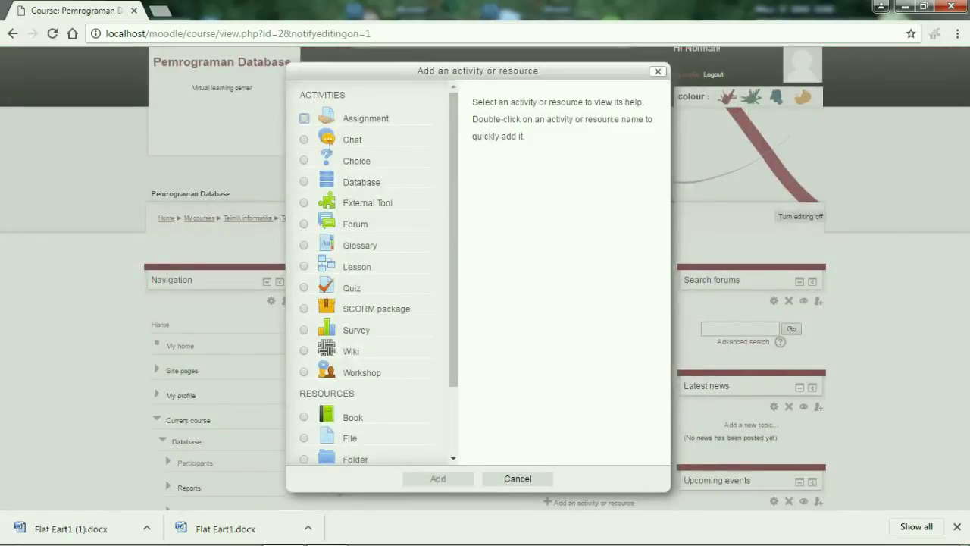
pyautogui.click(304, 139)
pyautogui.click(439, 478)
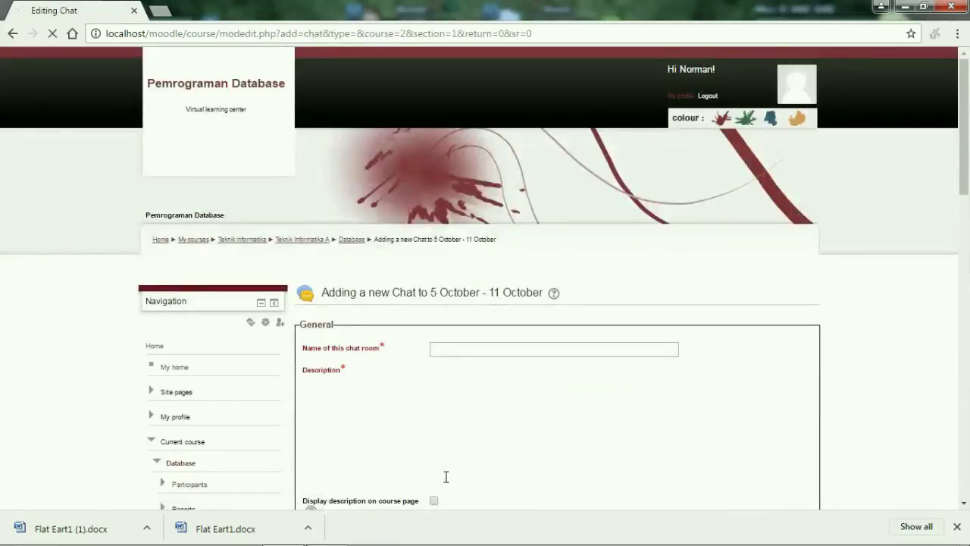
# Name the chat room 'Formal' with description 'Welcome', then save and display it.
pyautogui.click(501, 349)
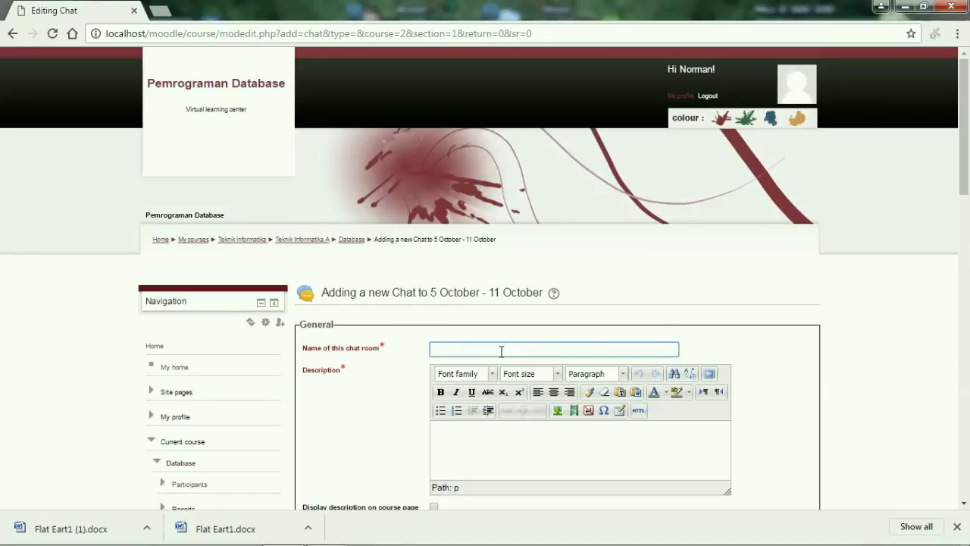
pyautogui.write('Formal')
pyautogui.click(511, 433)
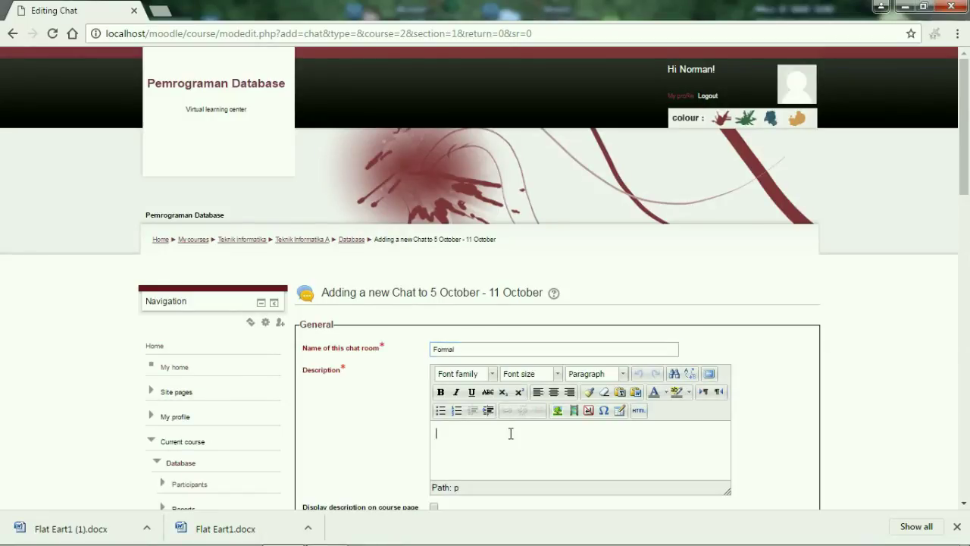
pyautogui.write('Welcome')
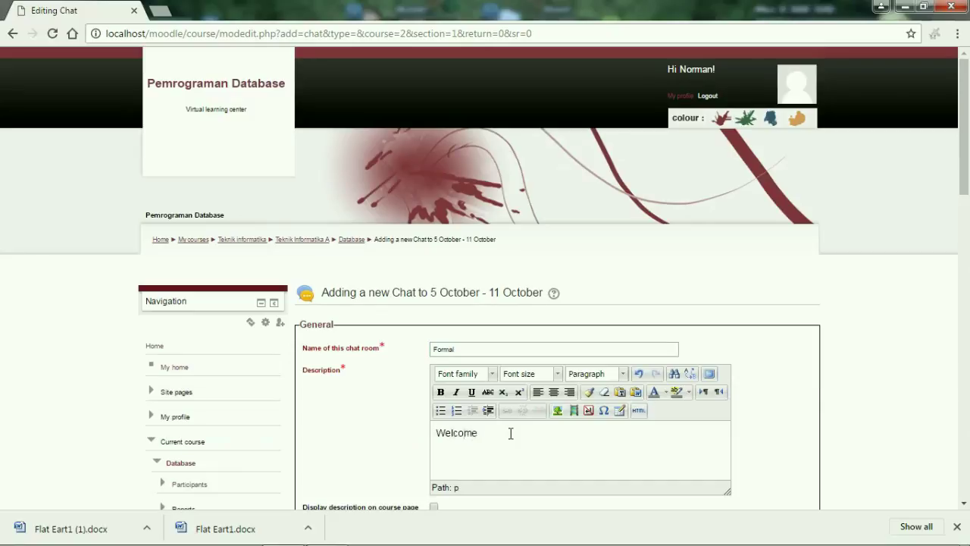
pyautogui.scroll(-5, 510, 433)
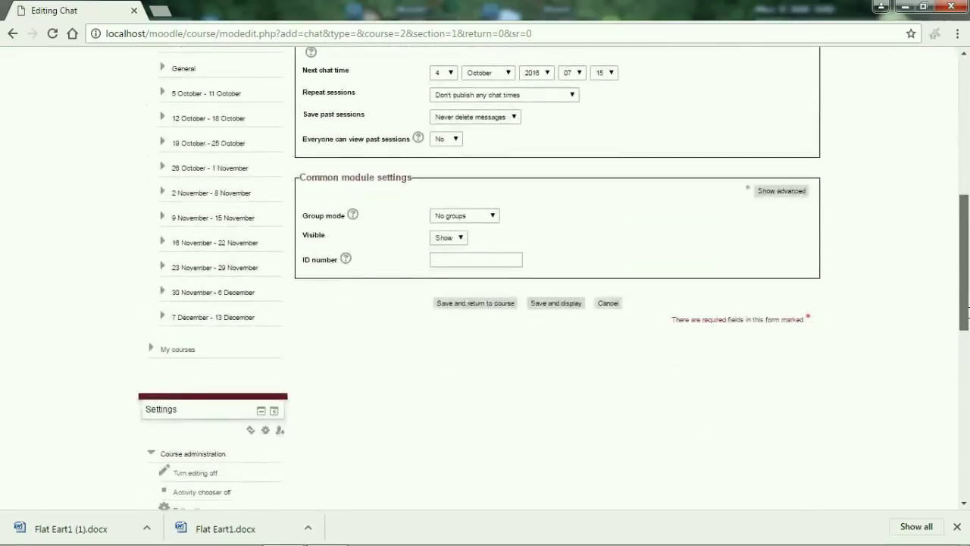
pyautogui.click(564, 303)
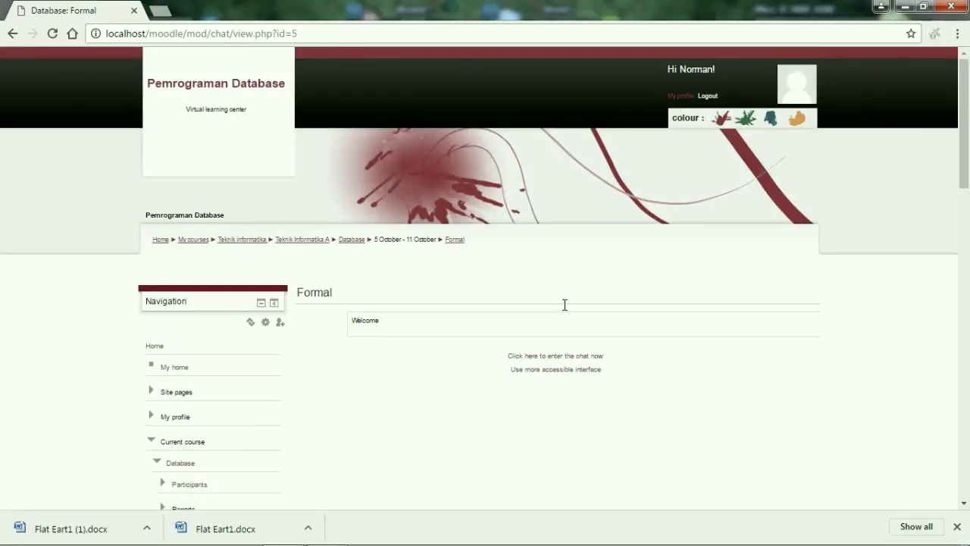
# Enter the Formal chat room, send the message 'HY', and close the chat window.
pyautogui.click(536, 355)
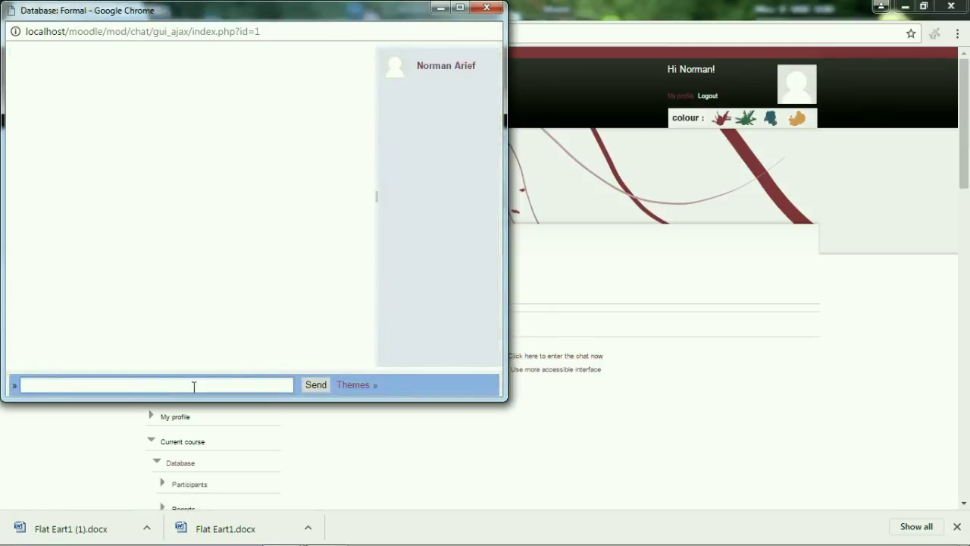
pyautogui.write('HY')
pyautogui.click(316, 384)
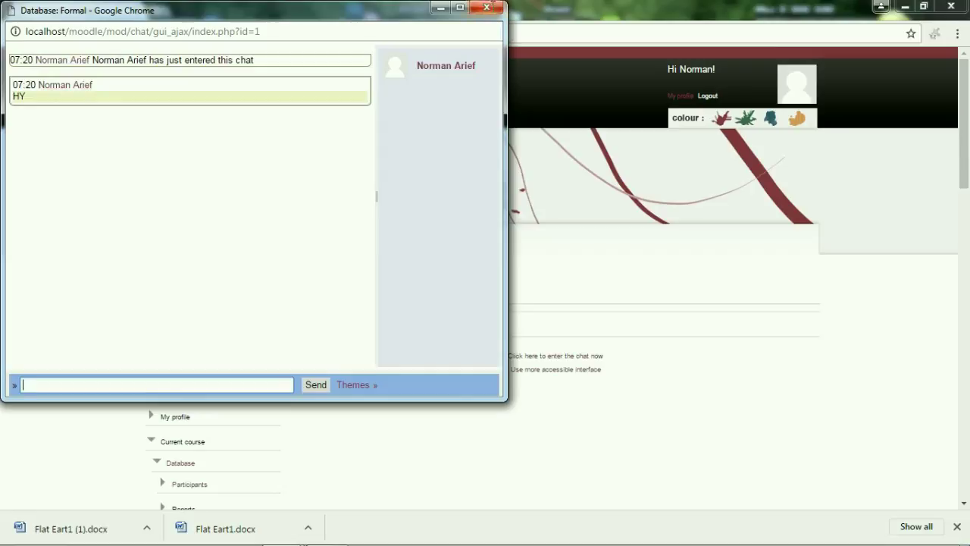
pyautogui.click(493, 6)
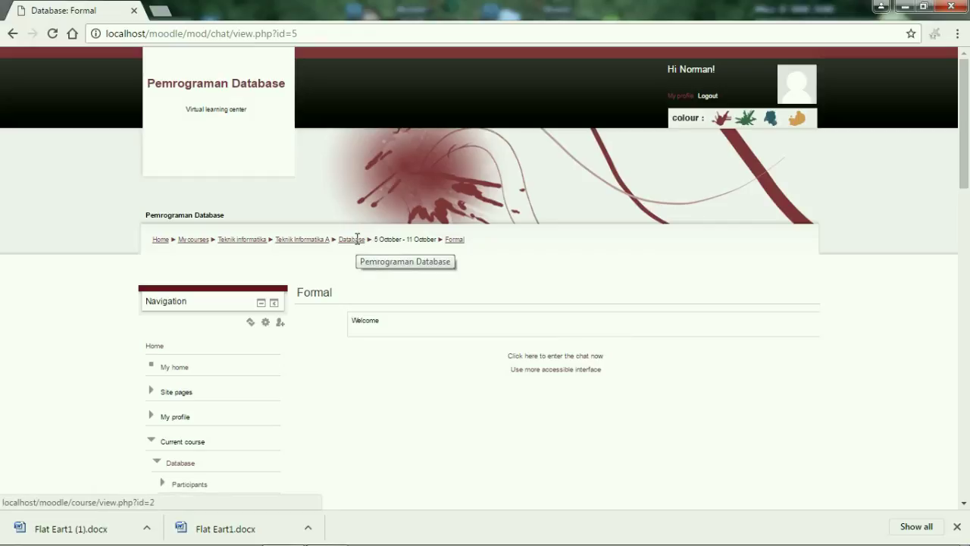
# Minimise the browser and bring up the screen recorder's controls from the system tray.
pyautogui.moveTo(374, 239); pyautogui.dragTo(437, 240)
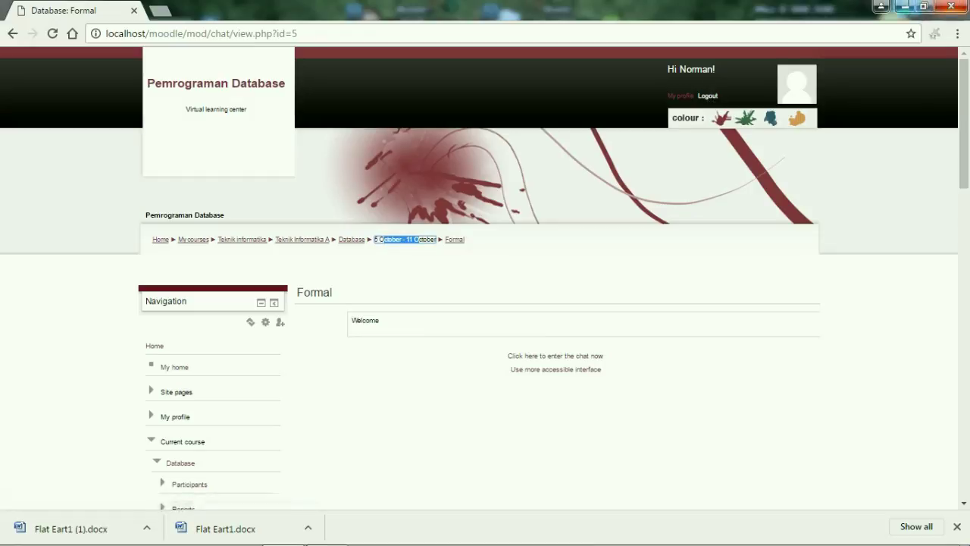
pyautogui.click(881, 6)
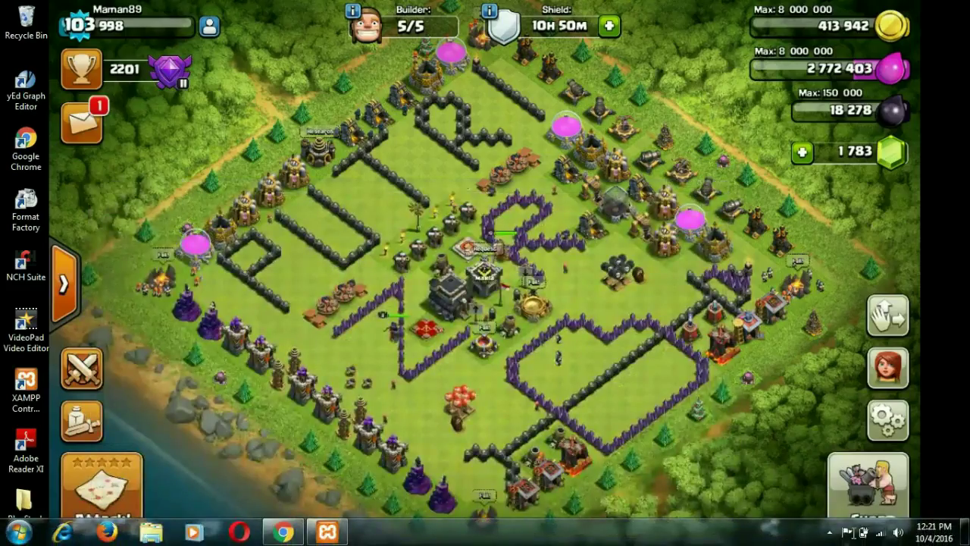
pyautogui.click(830, 532)
pyautogui.click(840, 437)
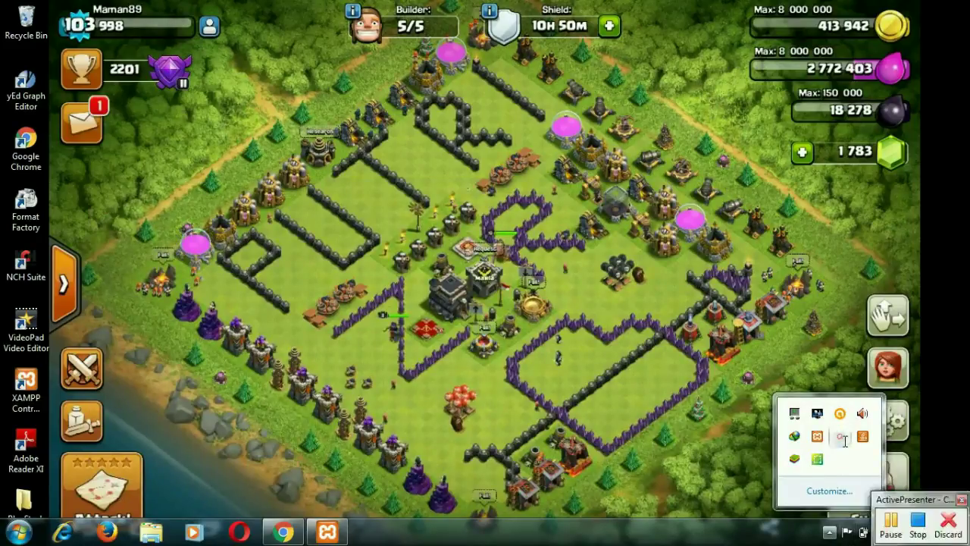